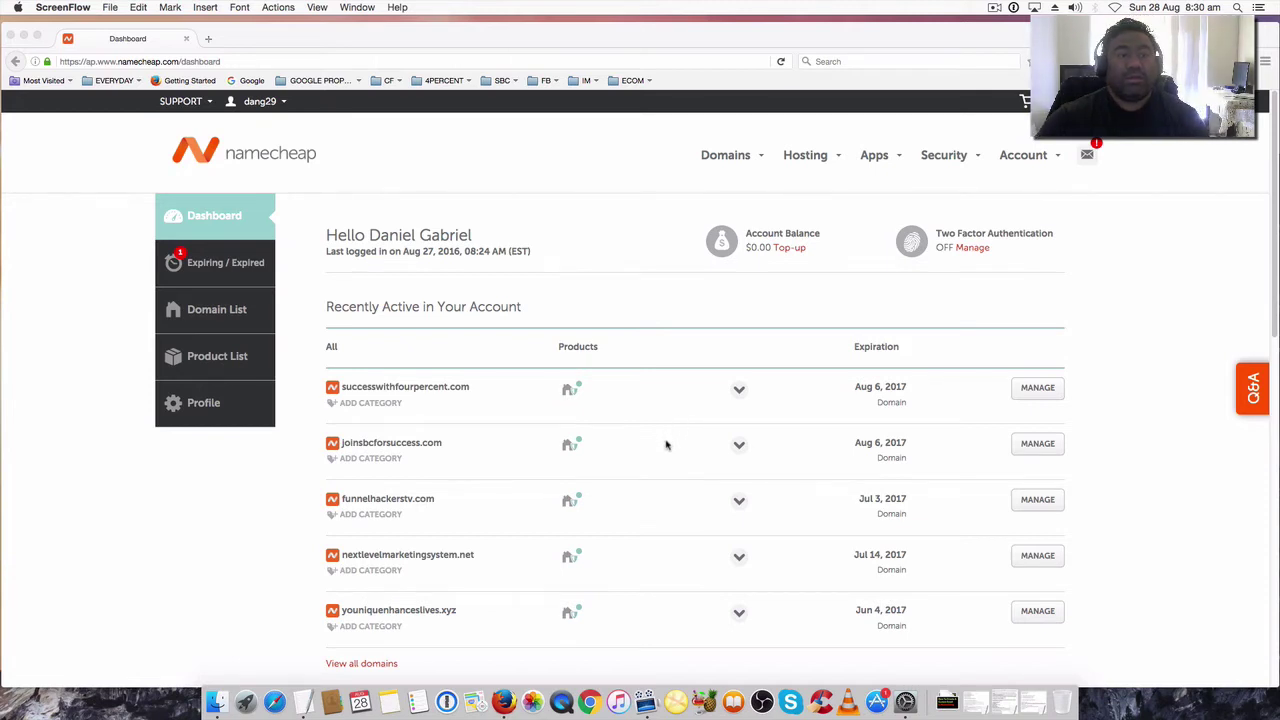
Step: Open the management page of the domain funnelhackerstv.com from the recently active domains
scroll(667, 445, "down", 1)
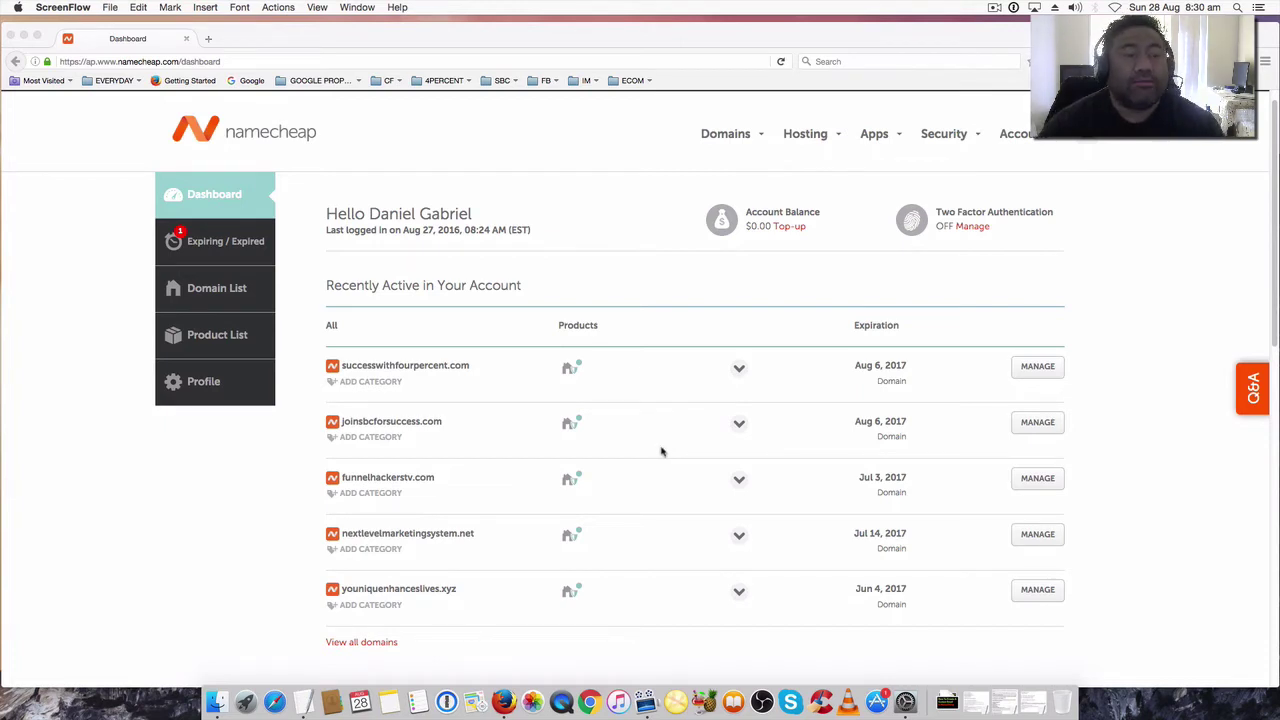
scroll(660, 452, "down", 1)
scroll(660, 455, "down", 2)
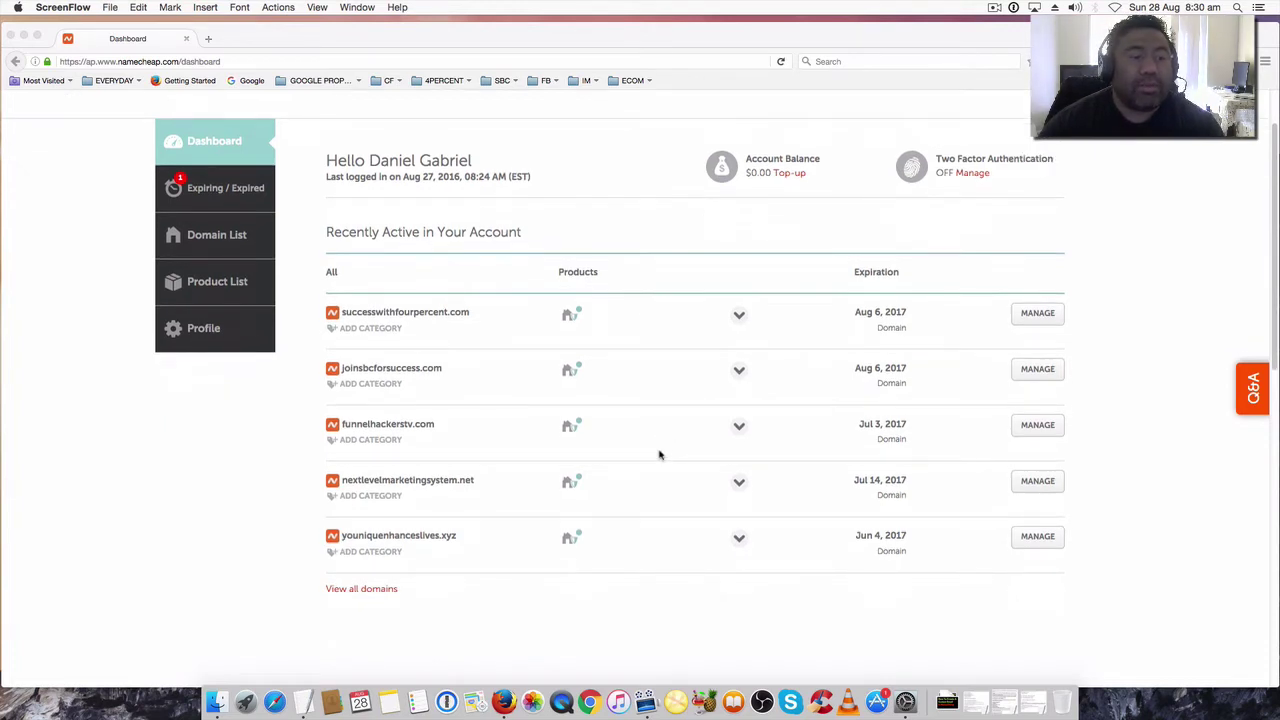
scroll(659, 455, "down", 2)
scroll(659, 455, "down", 2)
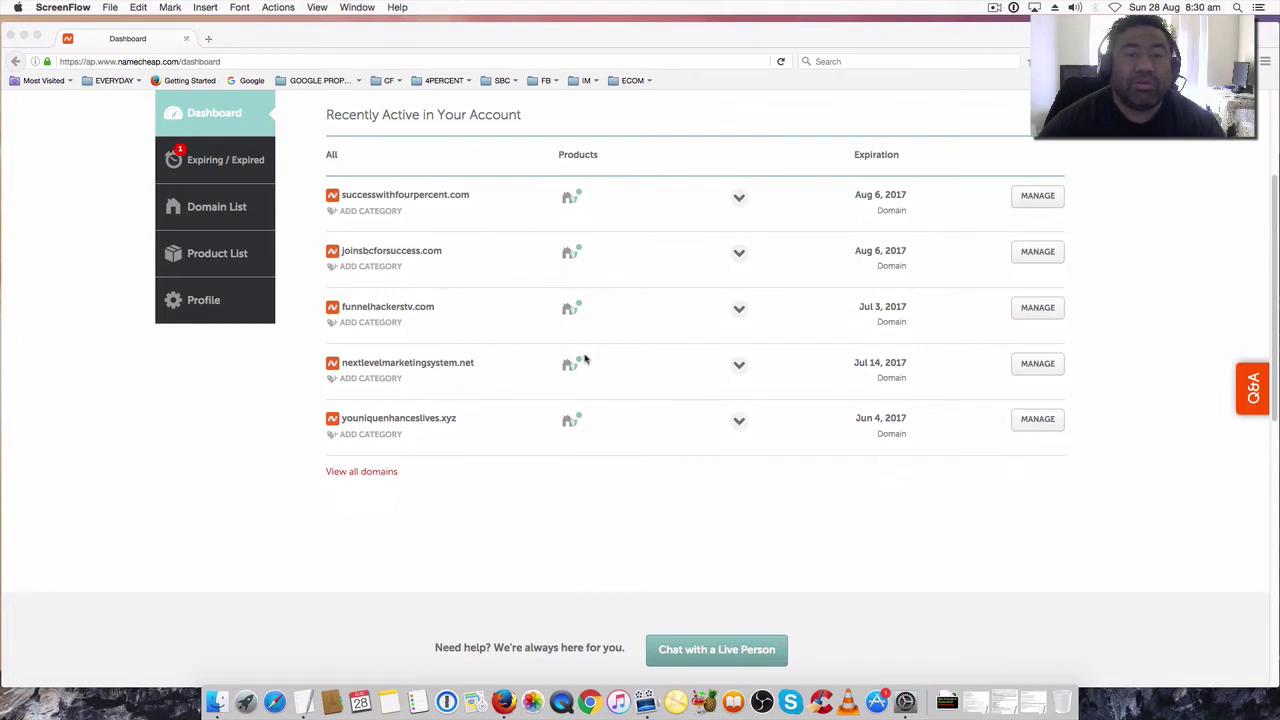
left_click(1095, 317)
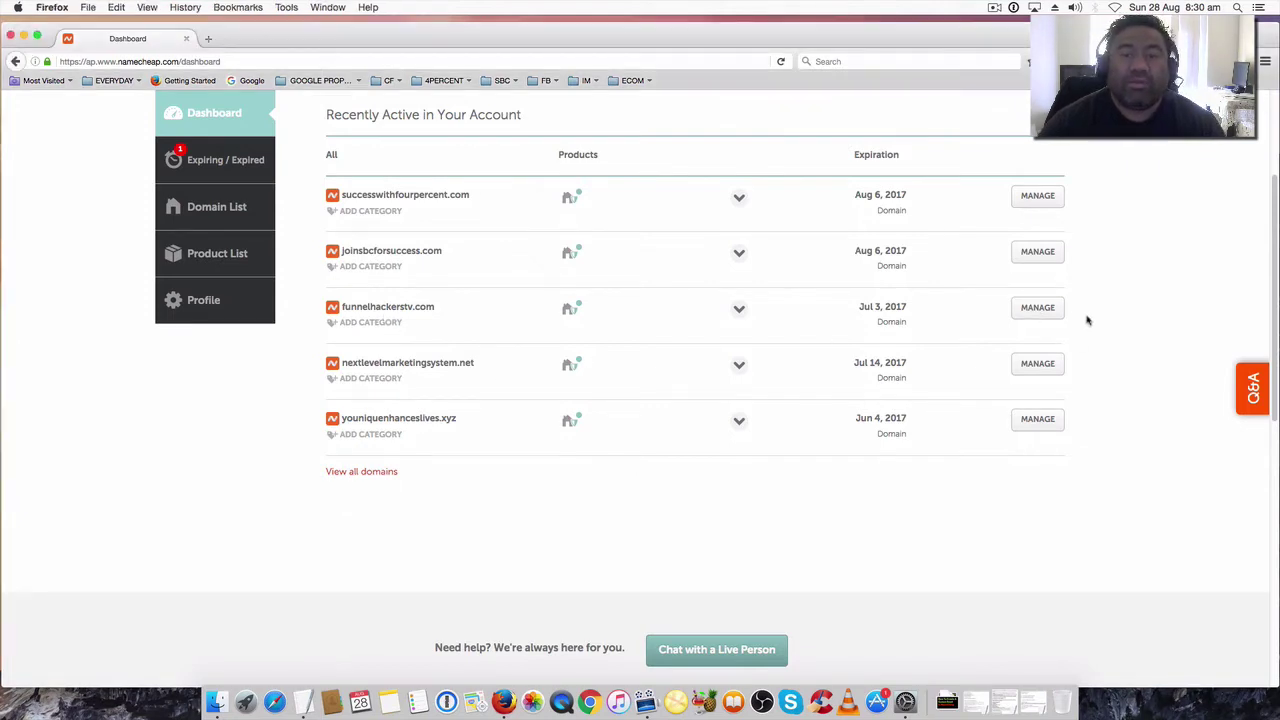
left_click(1043, 313)
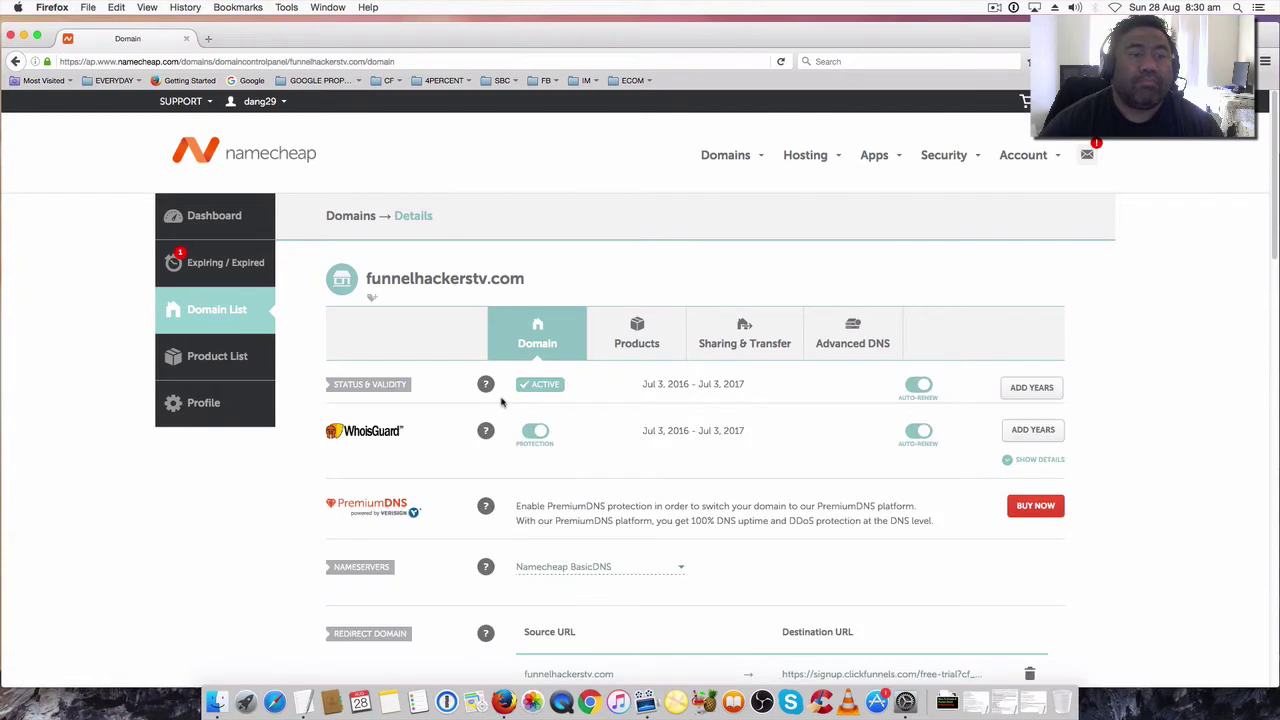
Step: Open the purchase page for Private Email from the details of funnelhackerstv.com
scroll(447, 424, "down", 1)
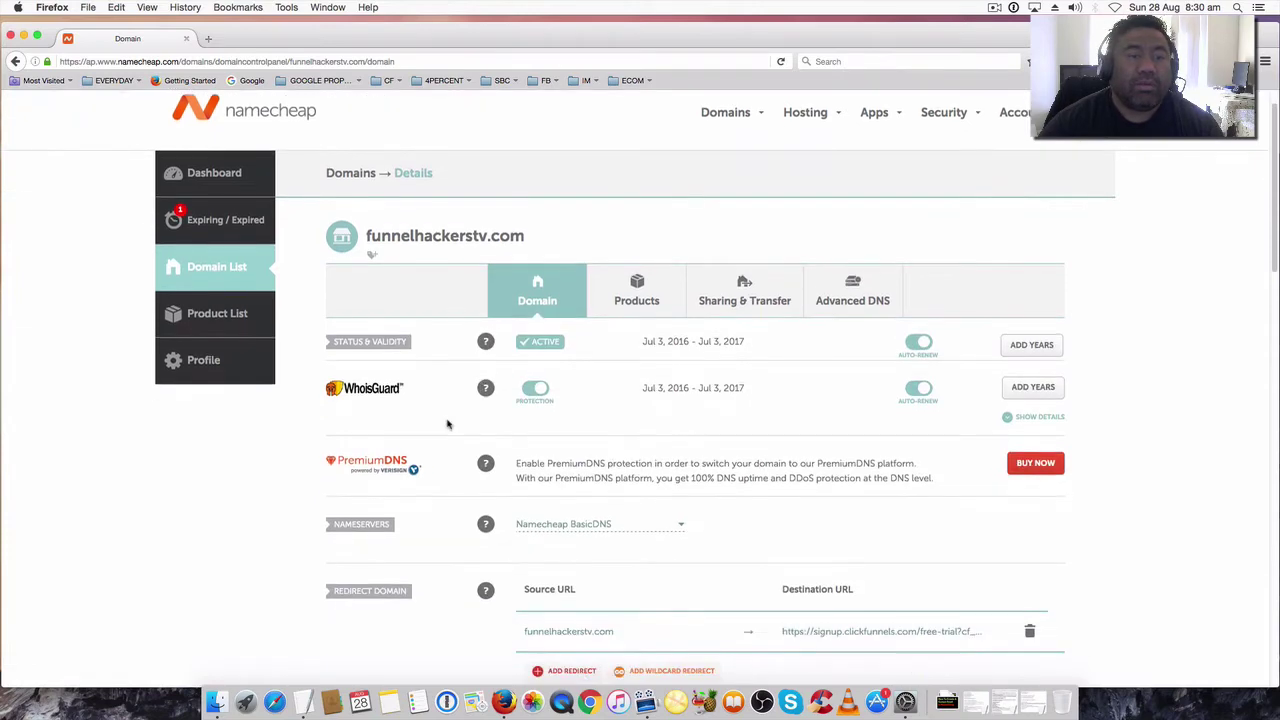
scroll(447, 424, "down", 5)
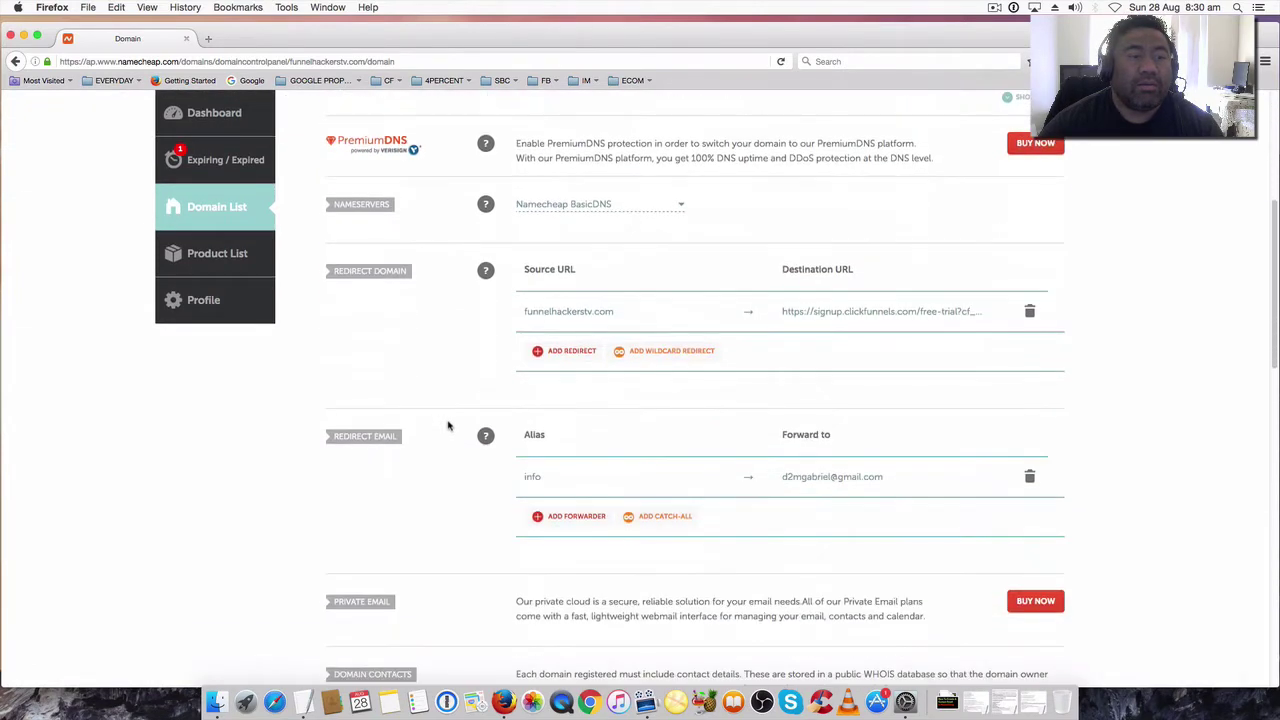
scroll(447, 424, "down", 3)
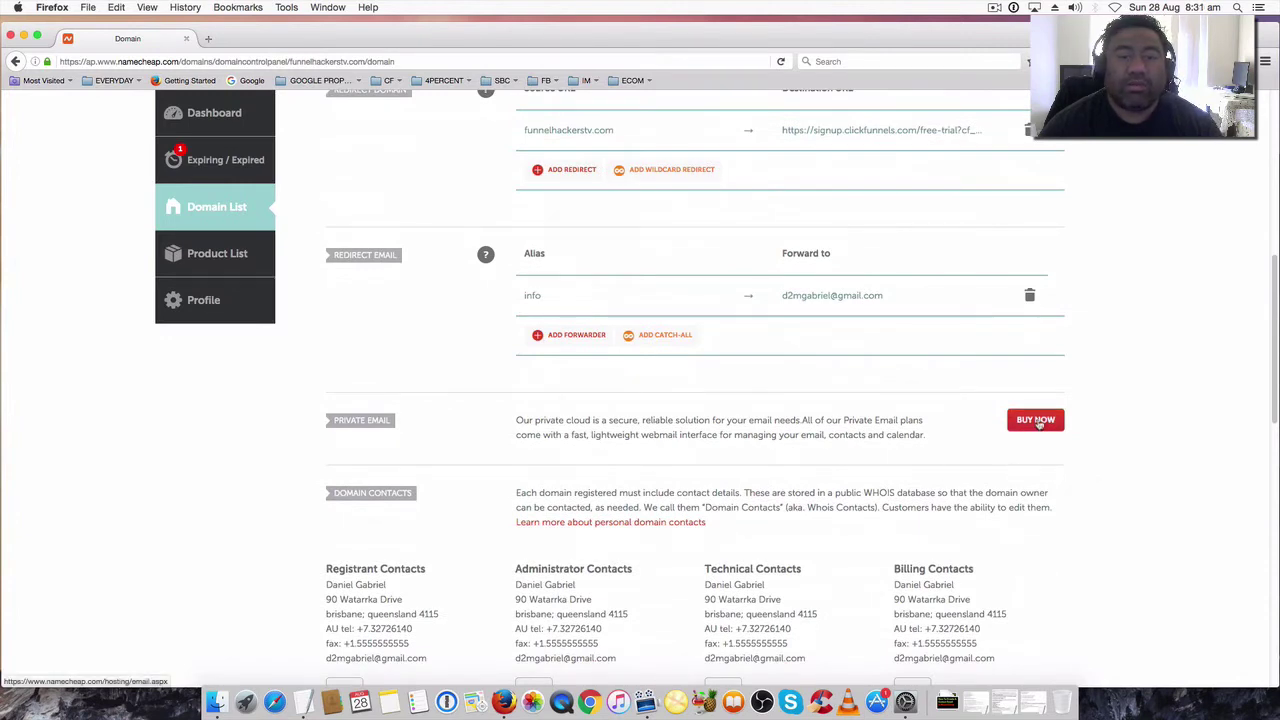
left_click(1038, 421)
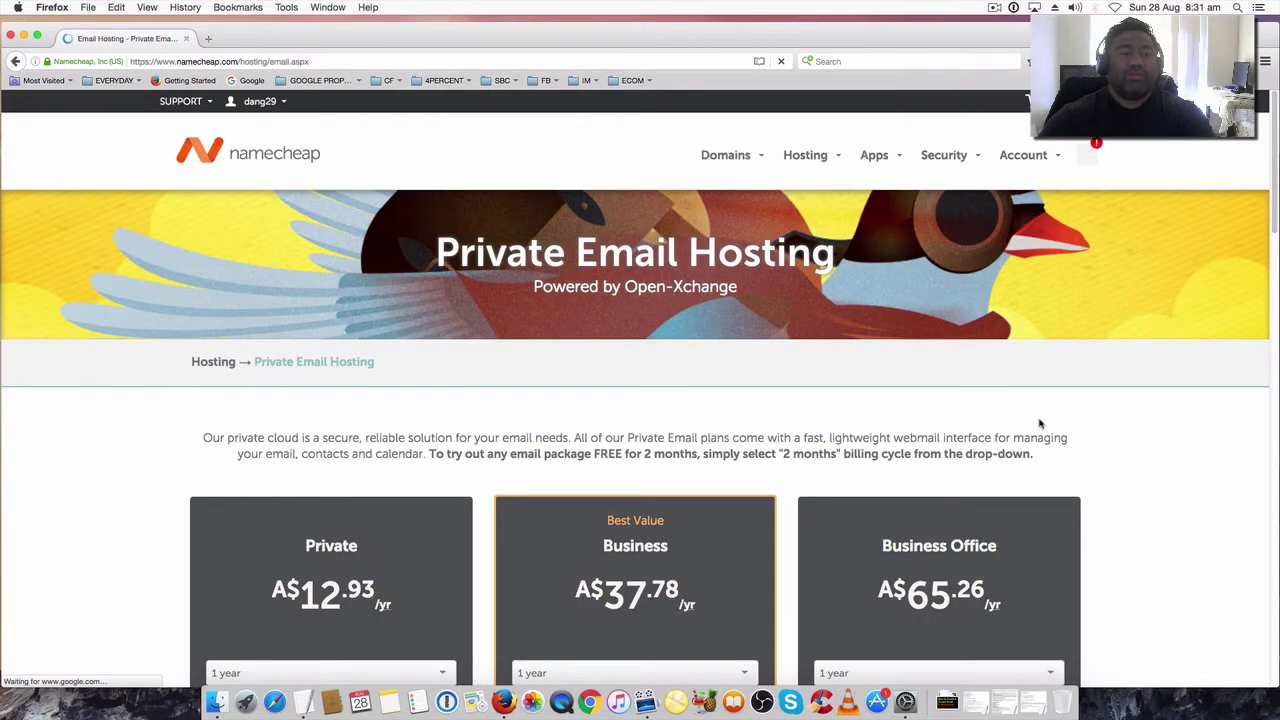
Step: Set the billing cycle of the Private email plan to 2 months (free trial)
scroll(1042, 433, "down", 5)
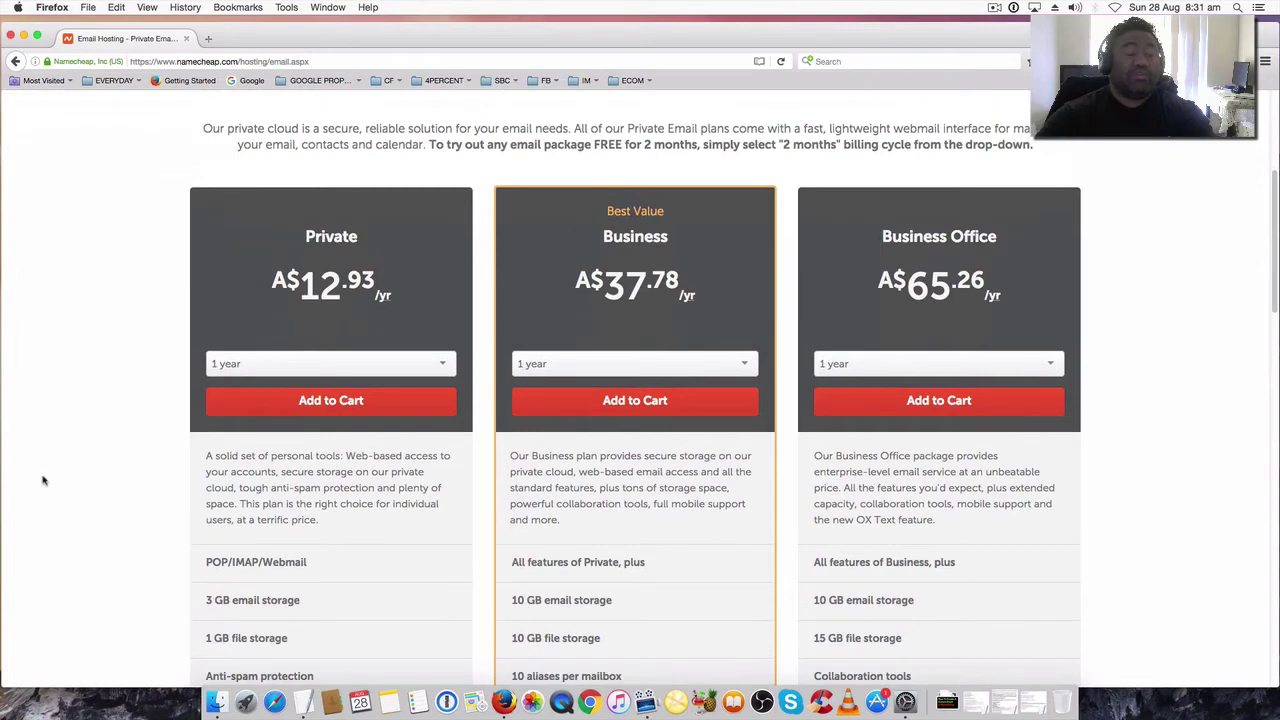
left_click(216, 369)
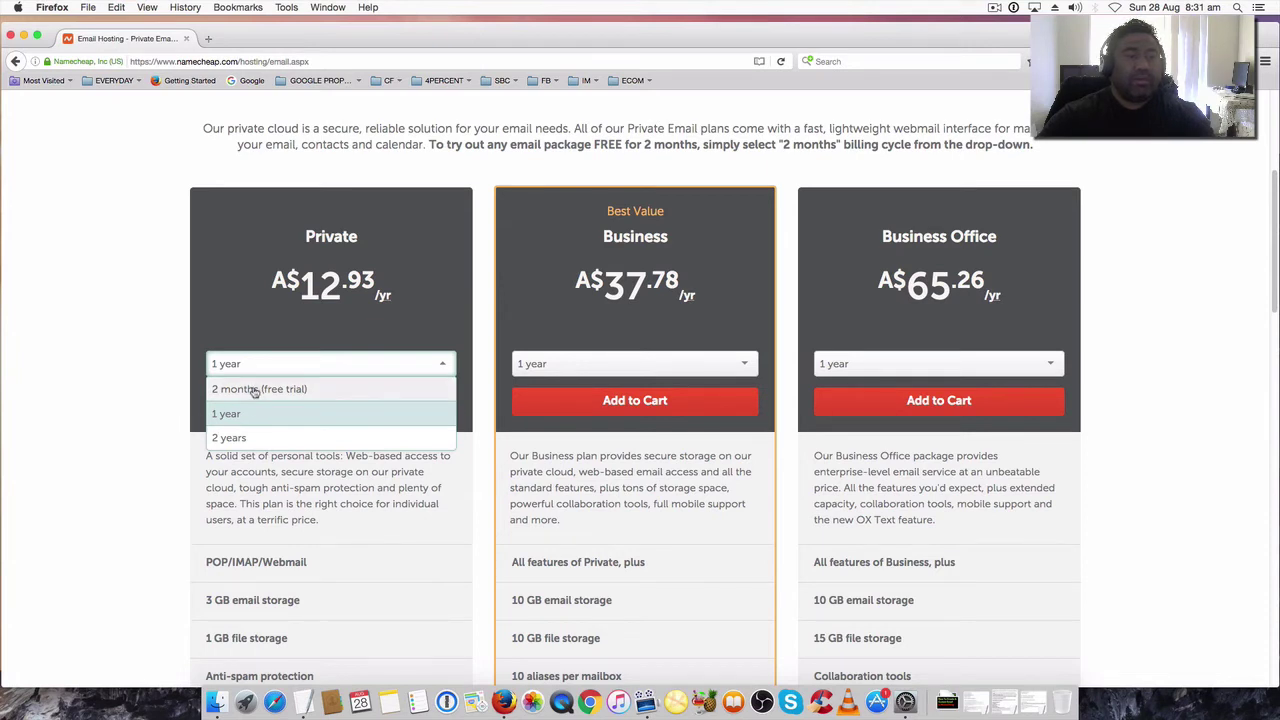
left_click(253, 390)
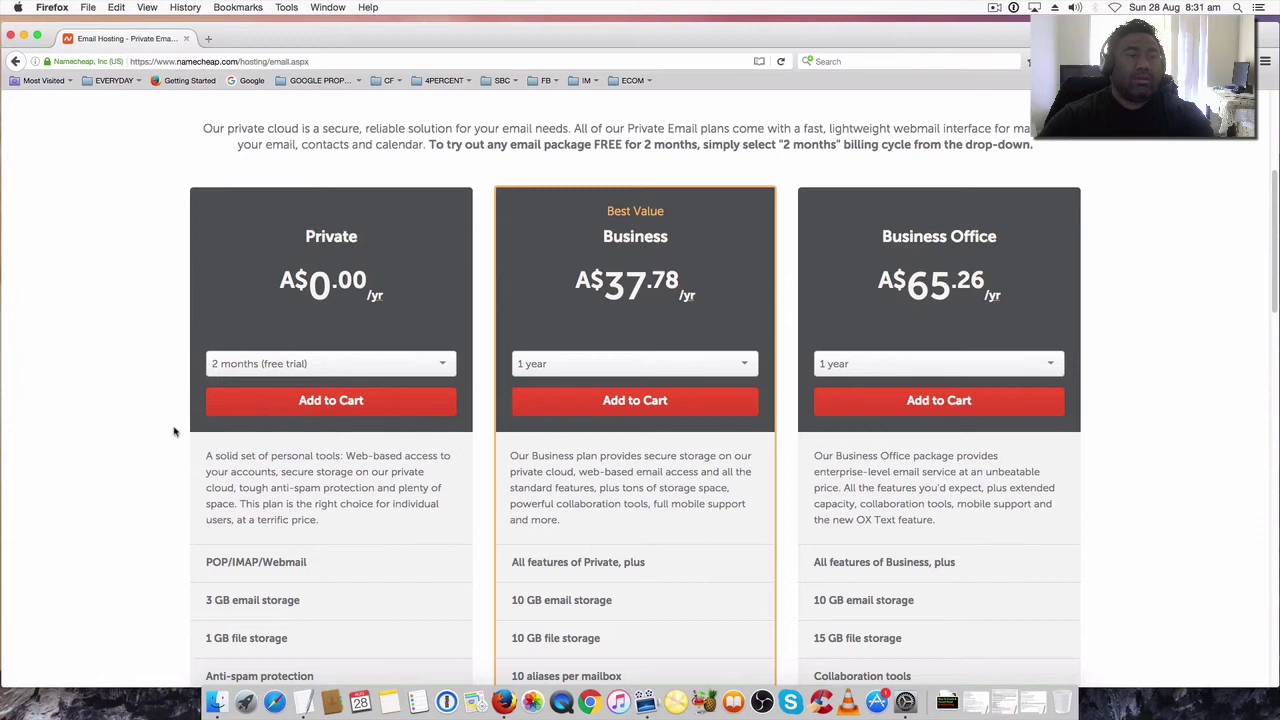
Step: Examine the features included in the Private, Business and Business Office email plans
scroll(168, 440, "down", 3)
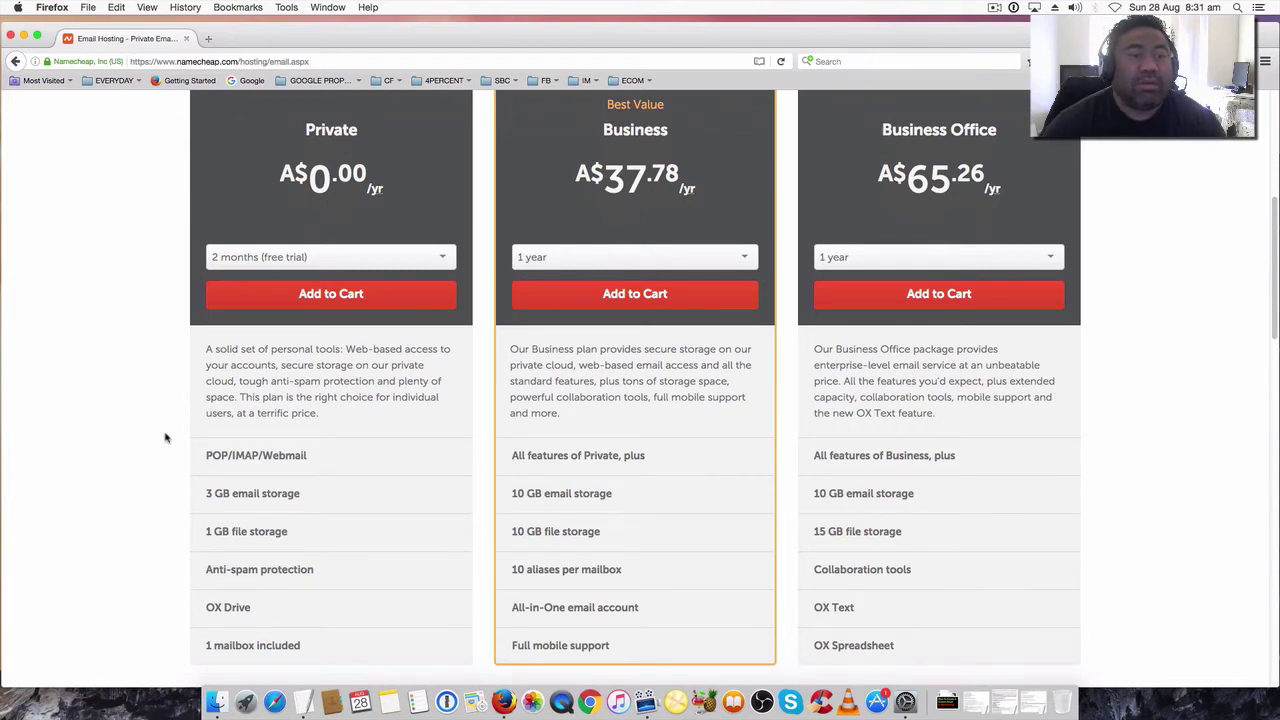
scroll(166, 434, "down", 3)
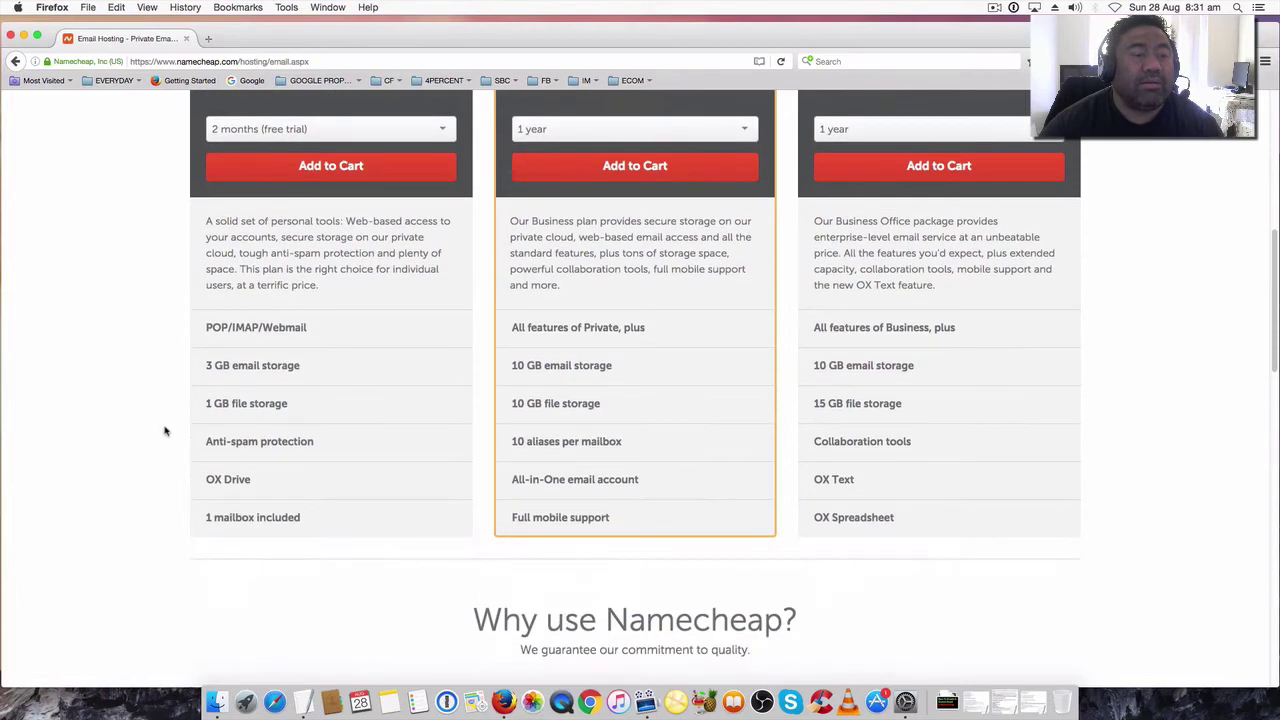
scroll(166, 431, "up", 3)
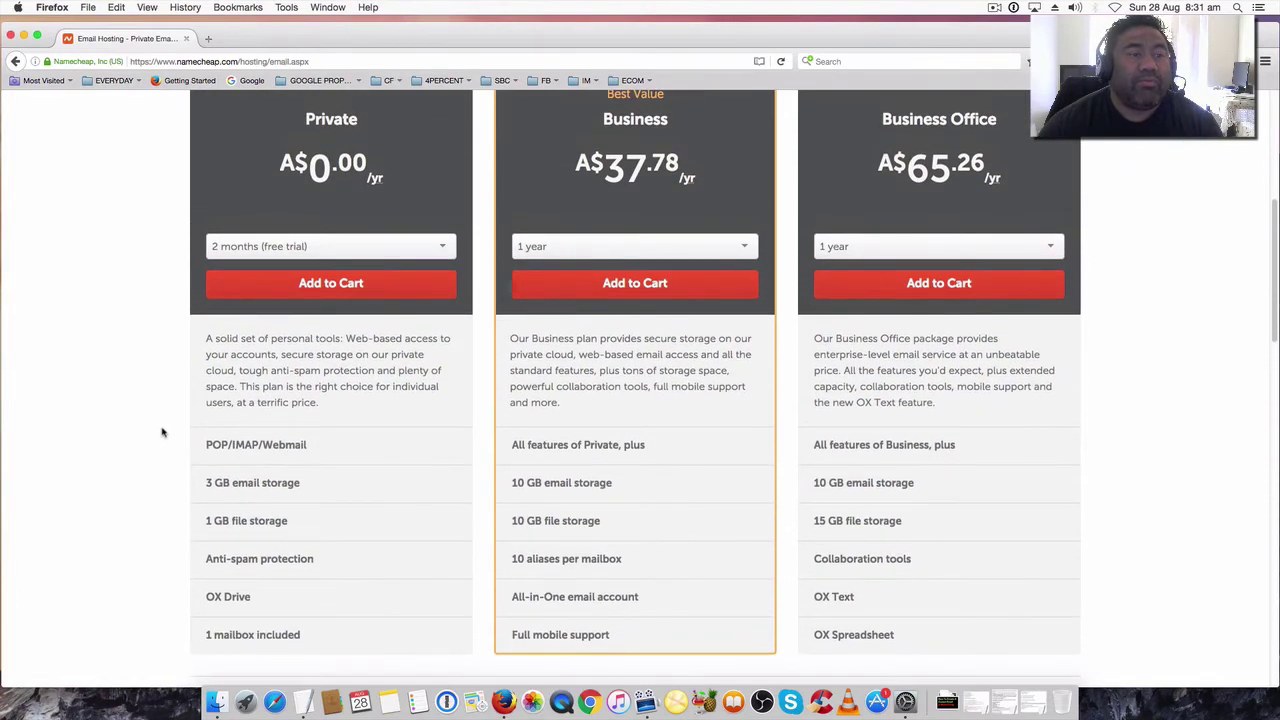
scroll(165, 430, "up", 1)
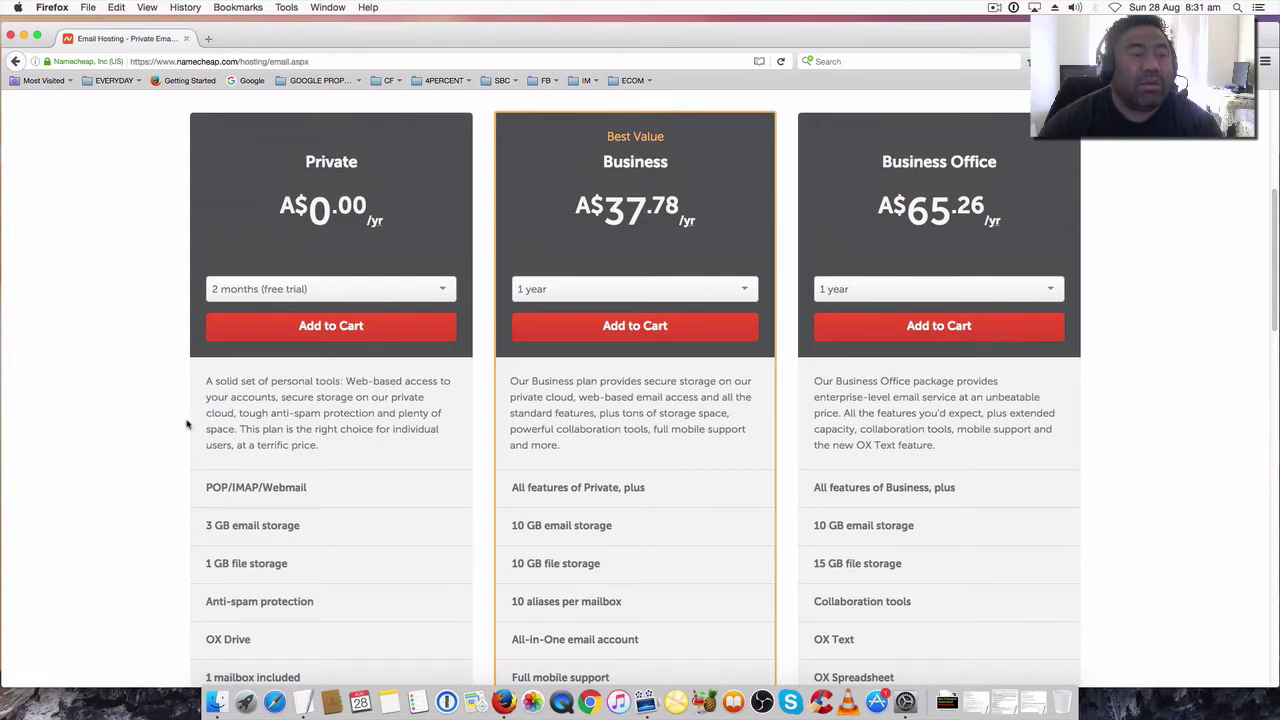
scroll(188, 425, "down", 2)
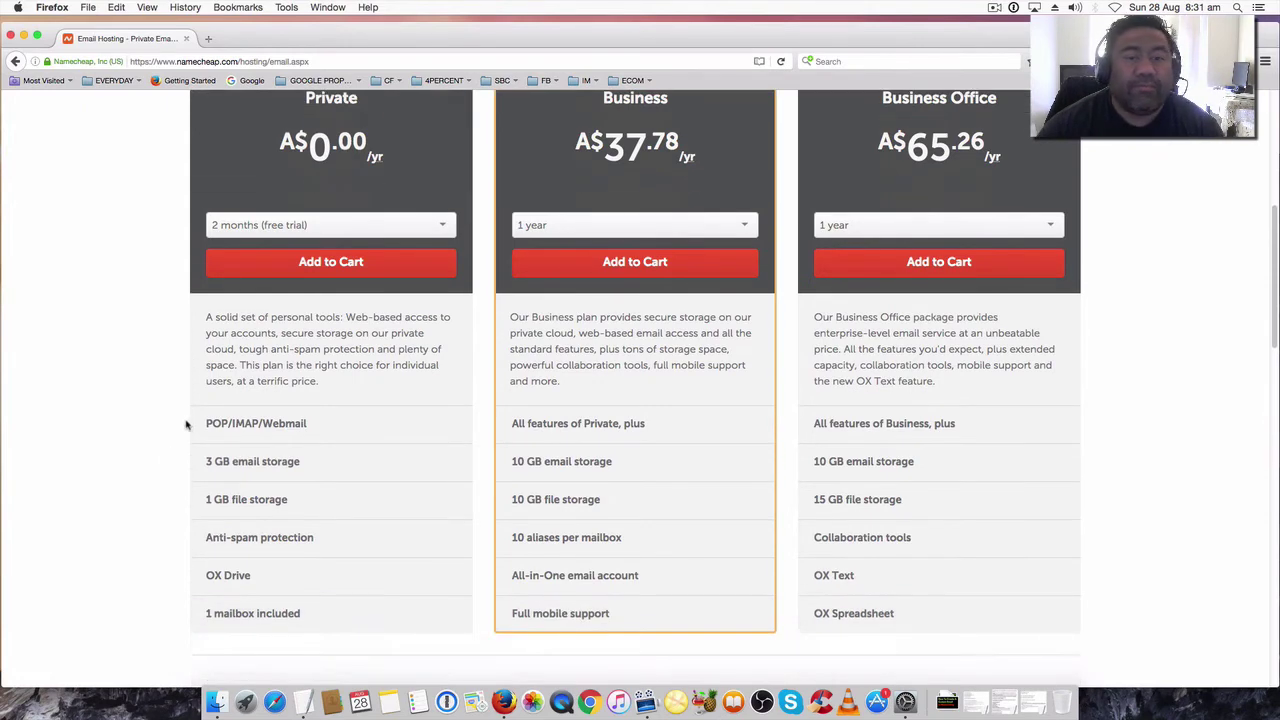
scroll(184, 425, "up", 2)
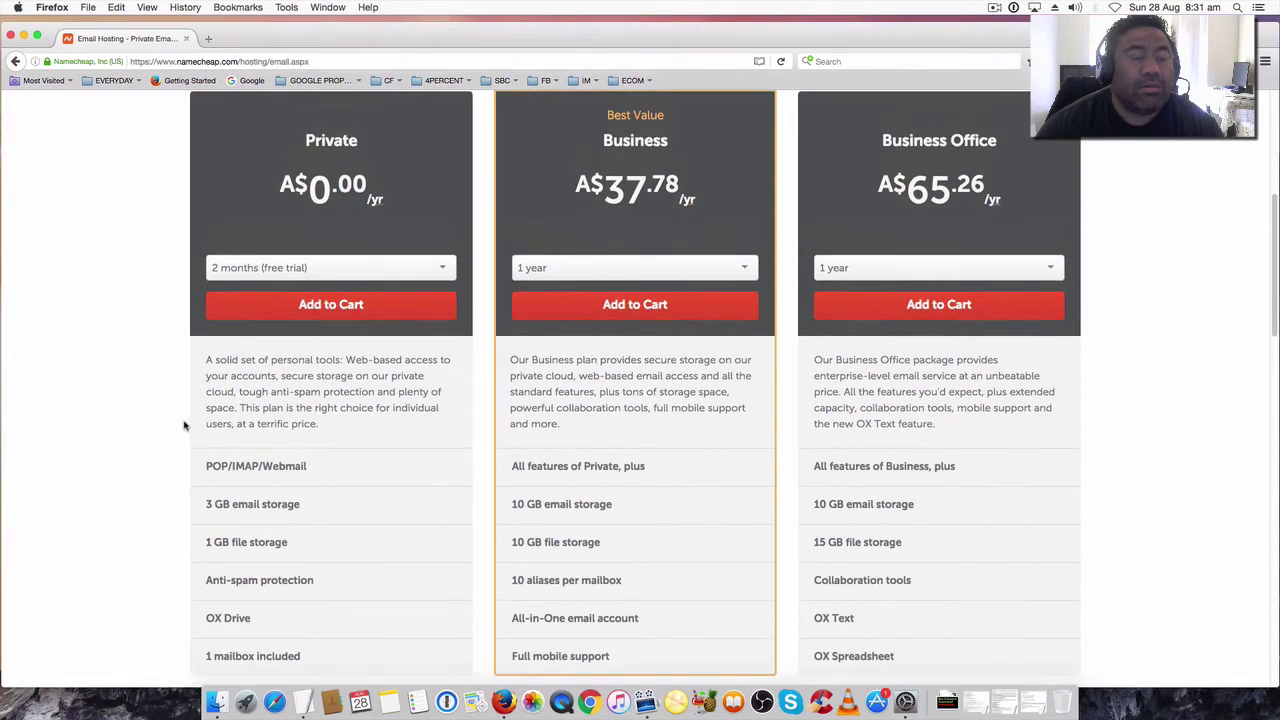
scroll(184, 425, "down", 2)
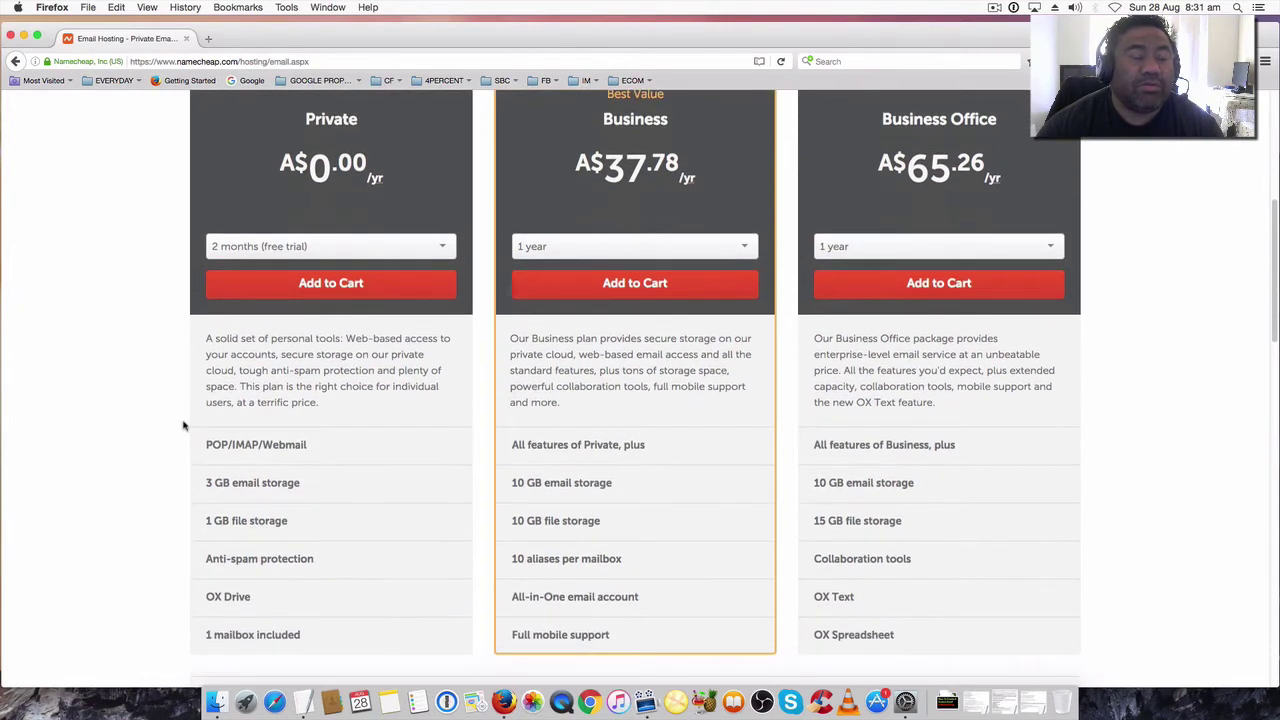
scroll(184, 425, "up", 2)
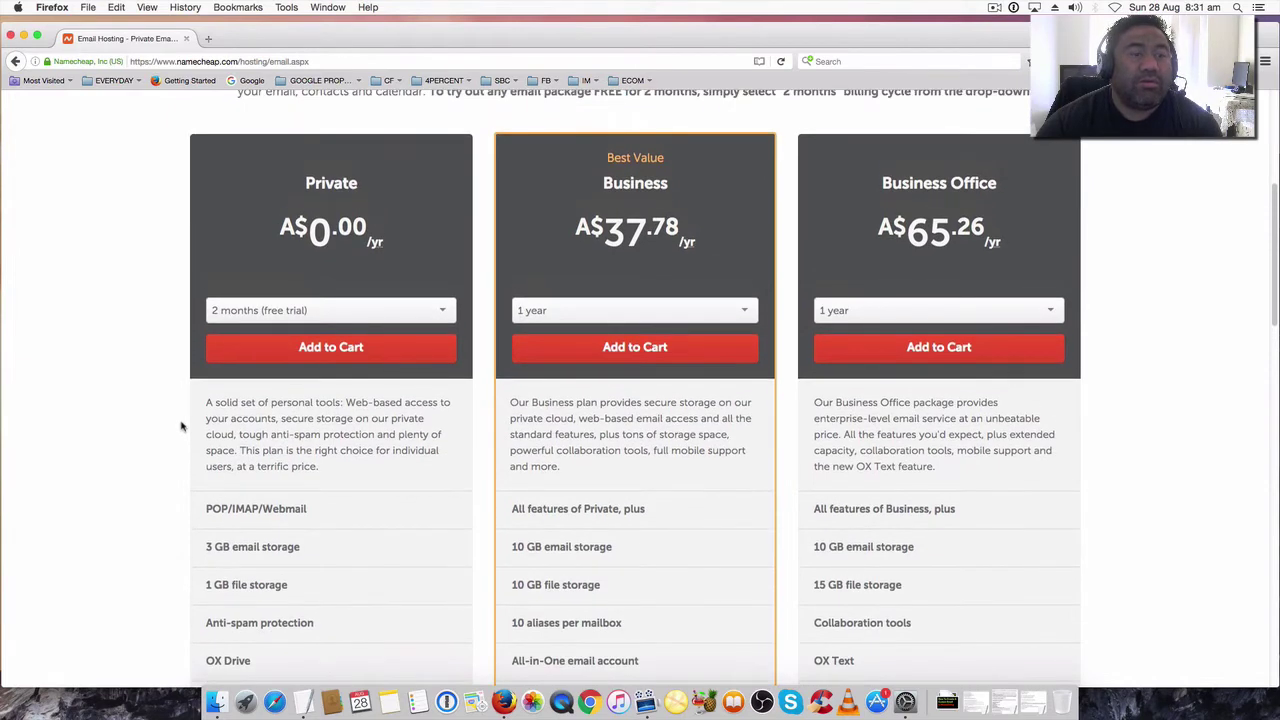
scroll(182, 427, "up", 1)
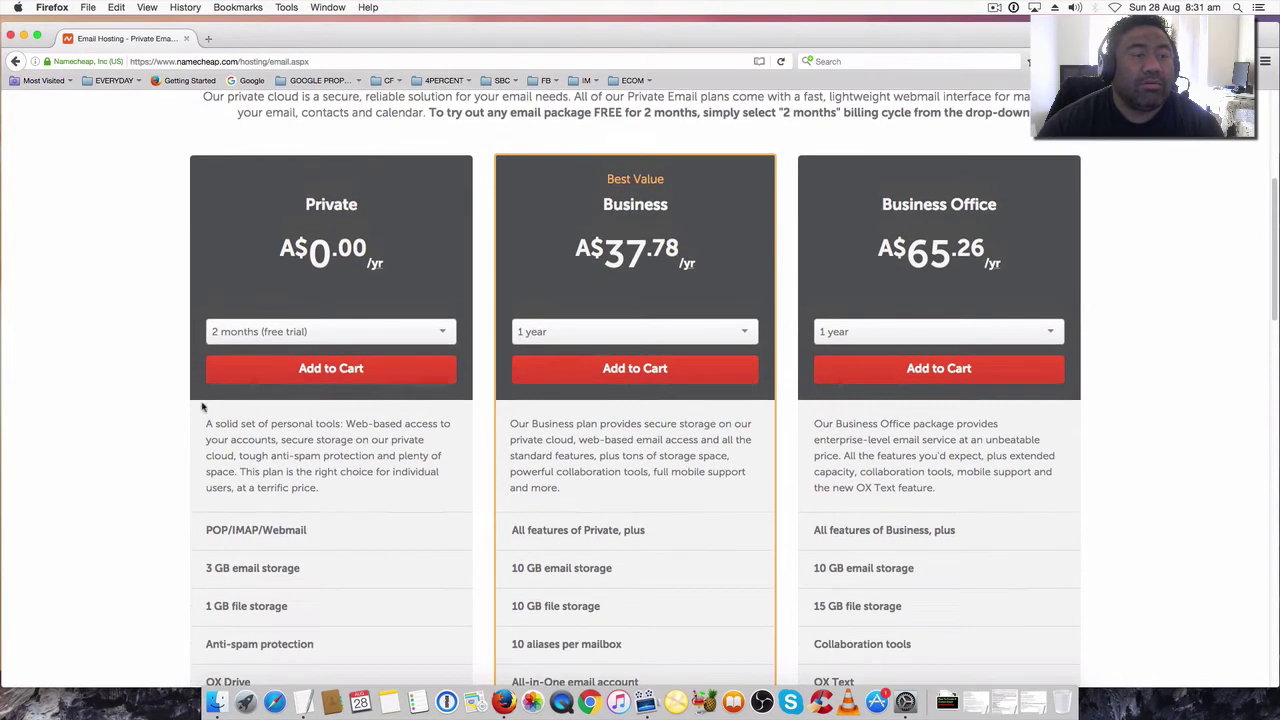
Step: Order the Private email plan trial and choose to use a domain already owned with Namecheap
left_click(324, 371)
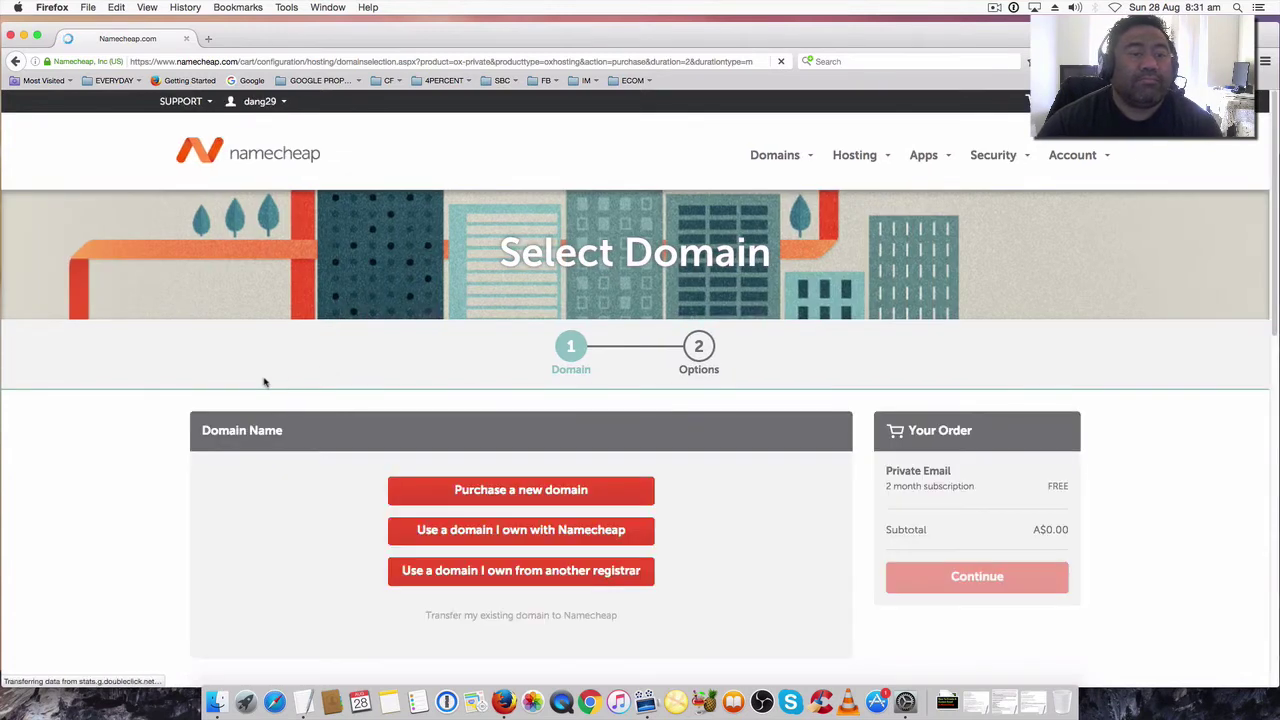
scroll(198, 385, "down", 5)
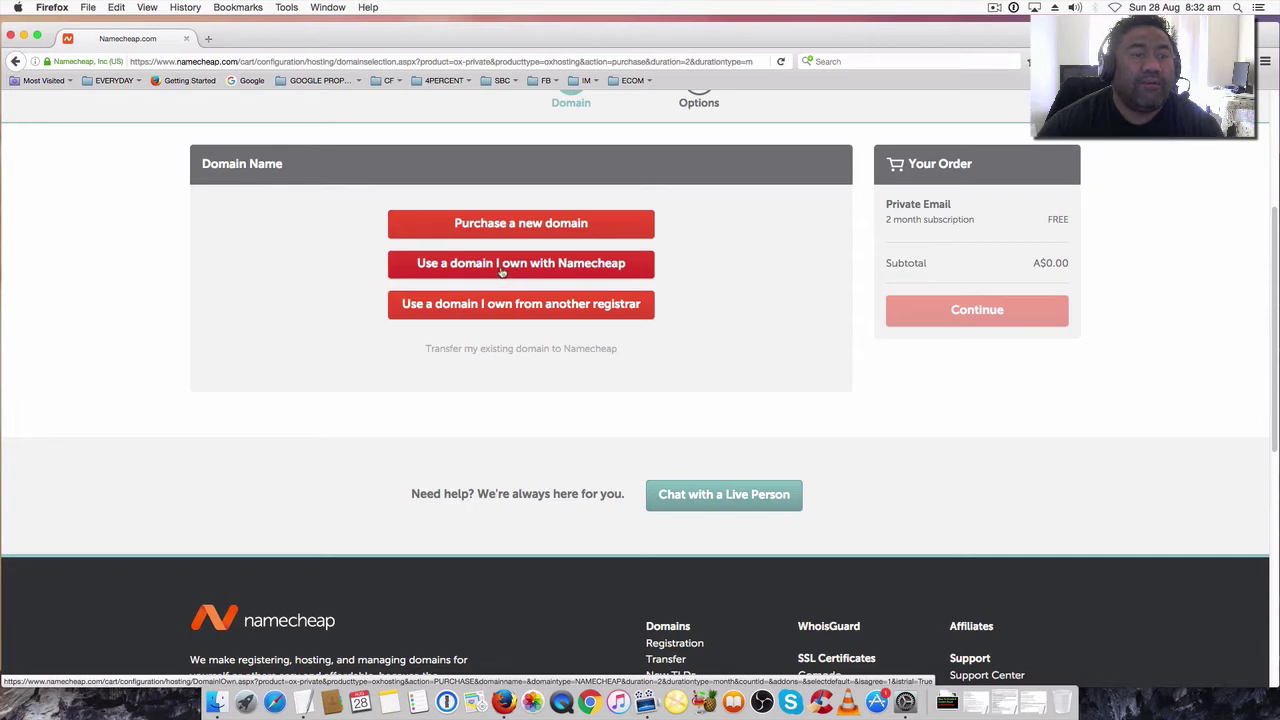
left_click(502, 272)
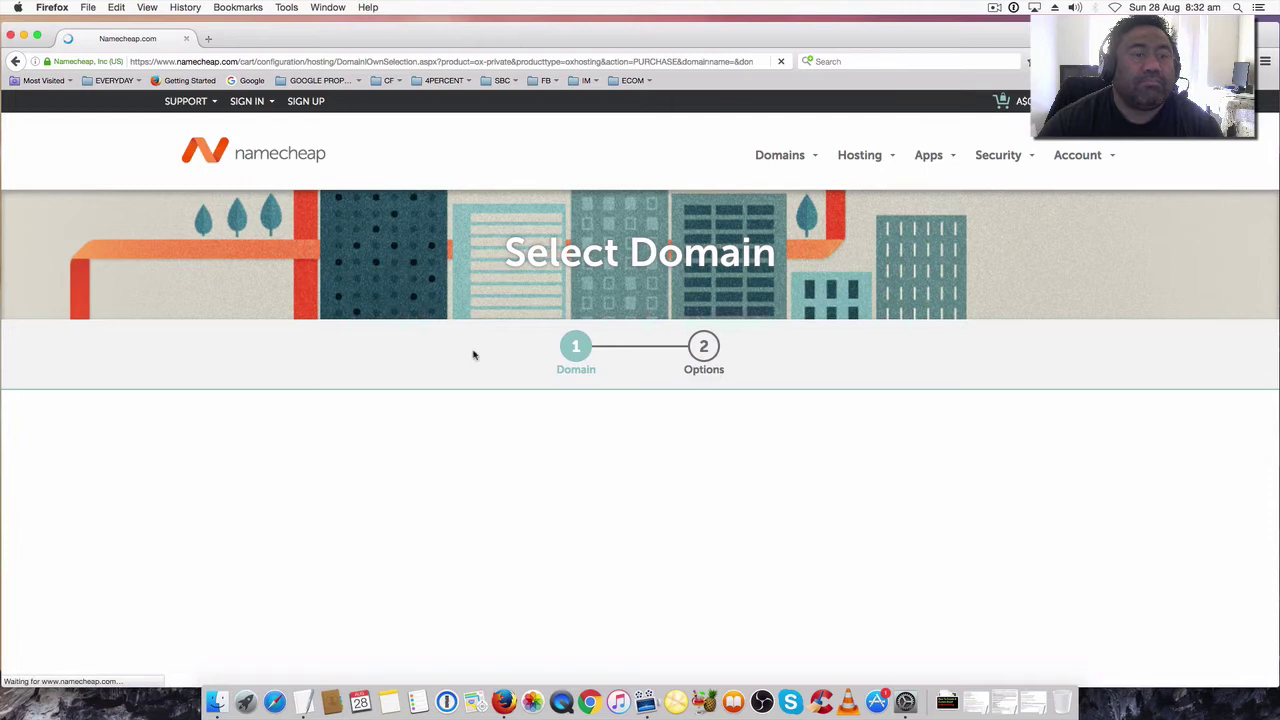
Step: Select funnelhackerstv.com from the owned domains for the Private Email order and continue to the options
scroll(466, 371, "down", 3)
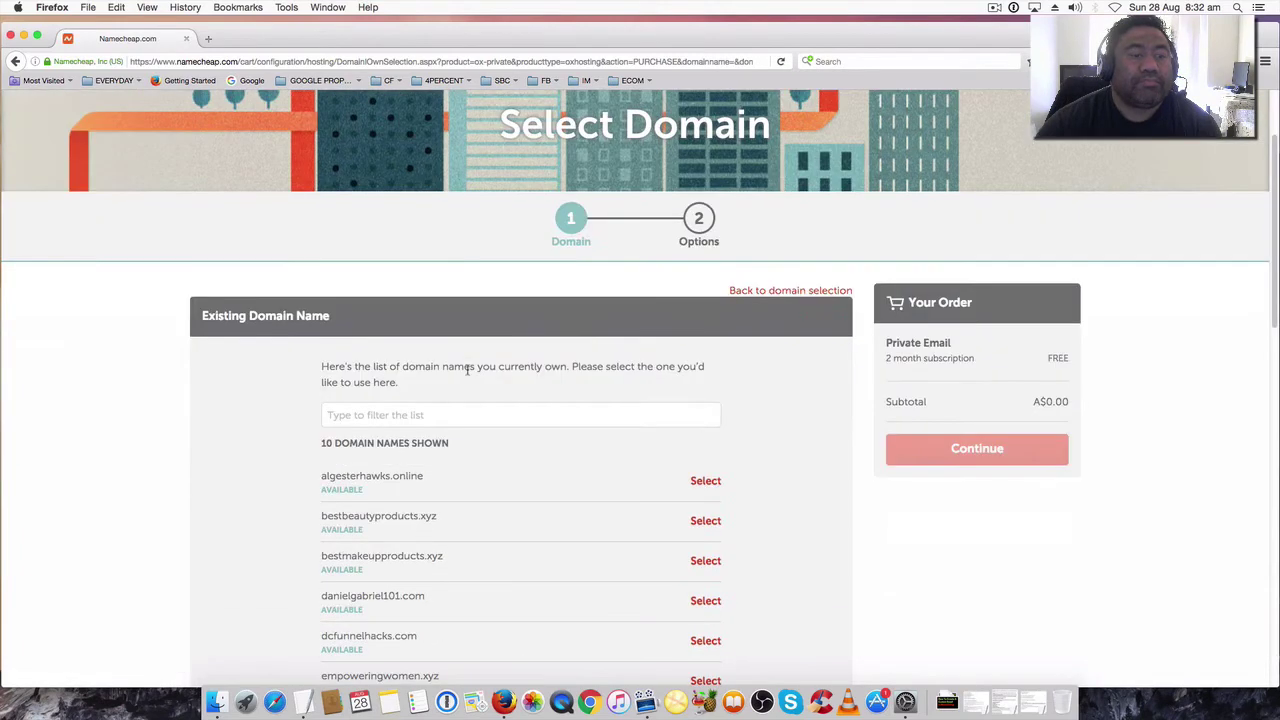
scroll(467, 370, "down", 3)
scroll(466, 373, "down", 3)
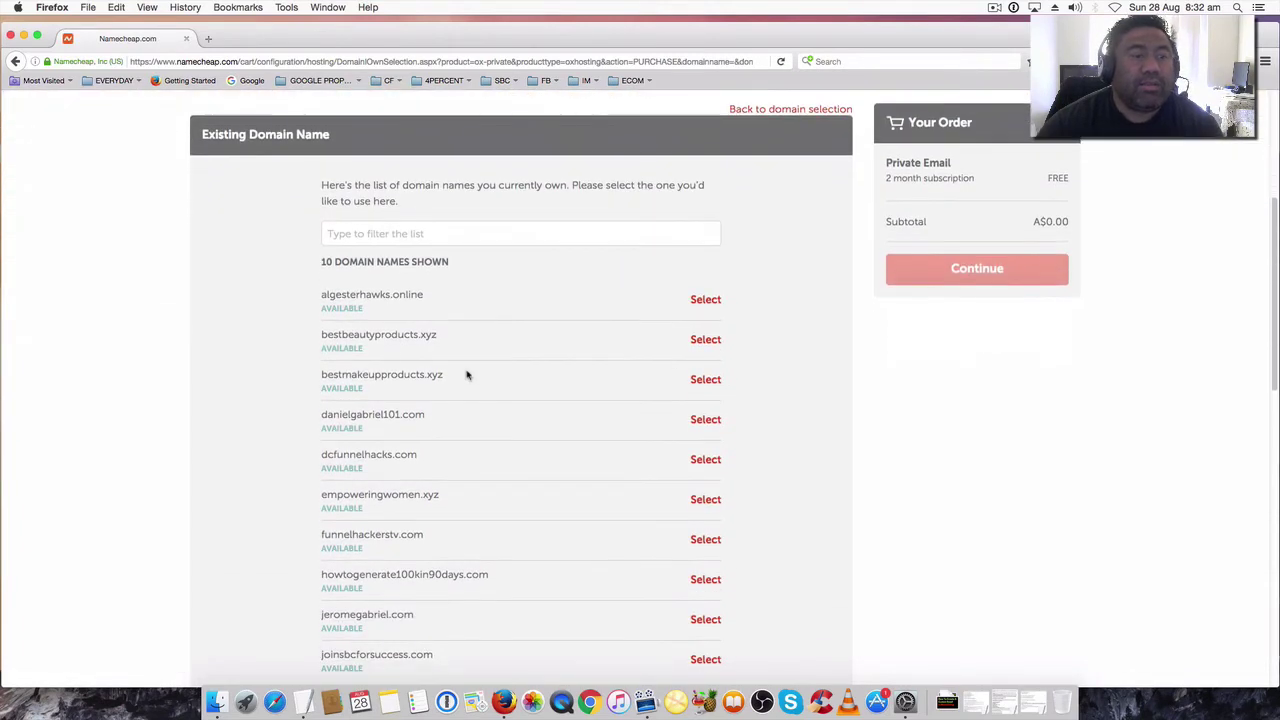
scroll(466, 374, "down", 1)
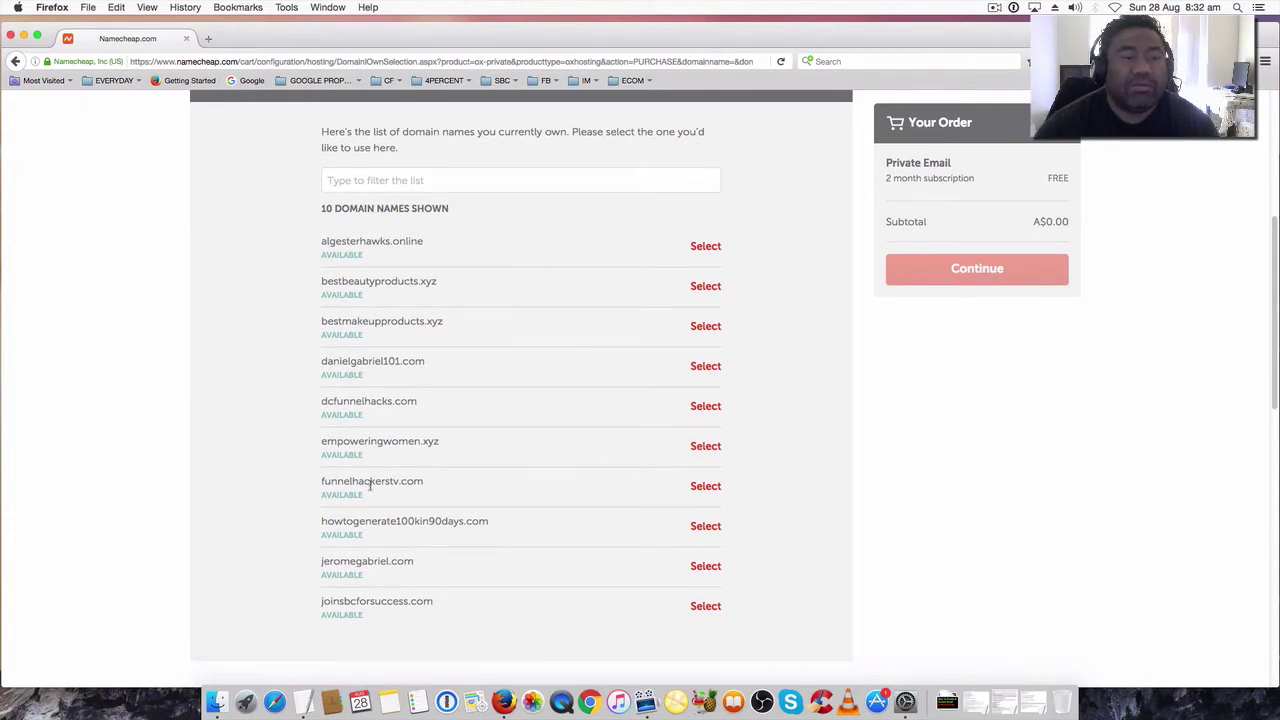
left_click(705, 487)
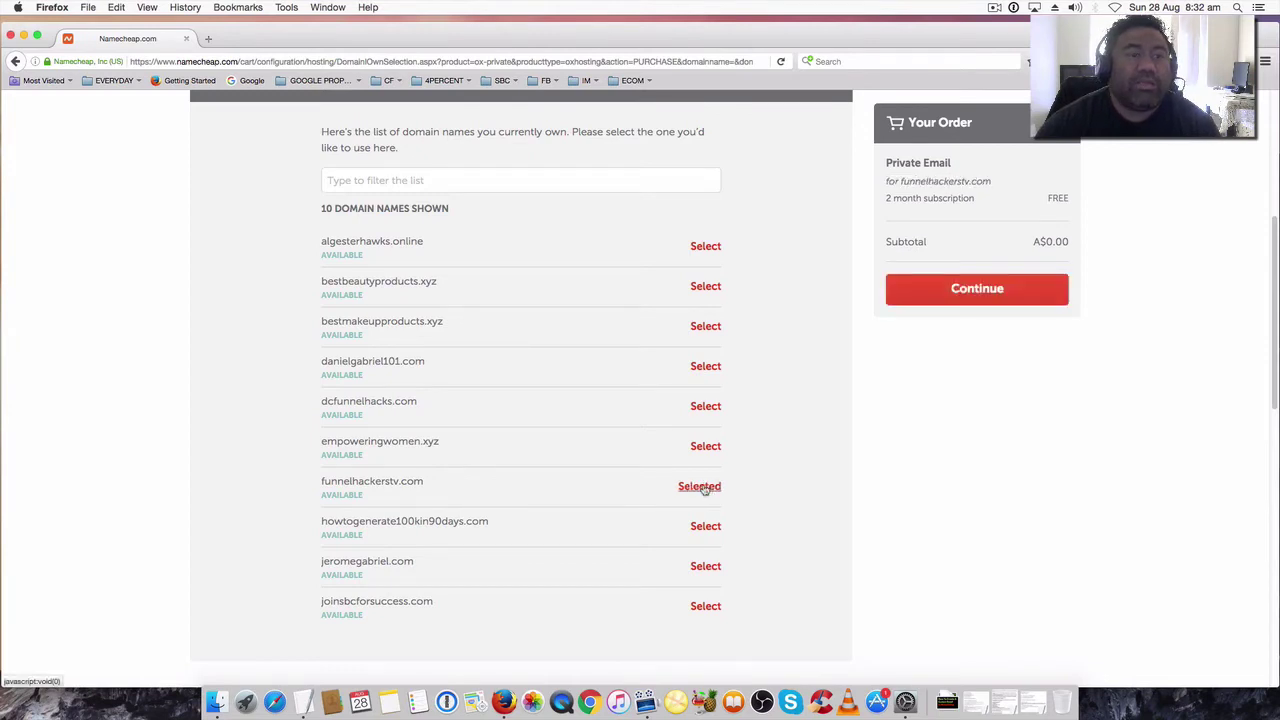
left_click(940, 295)
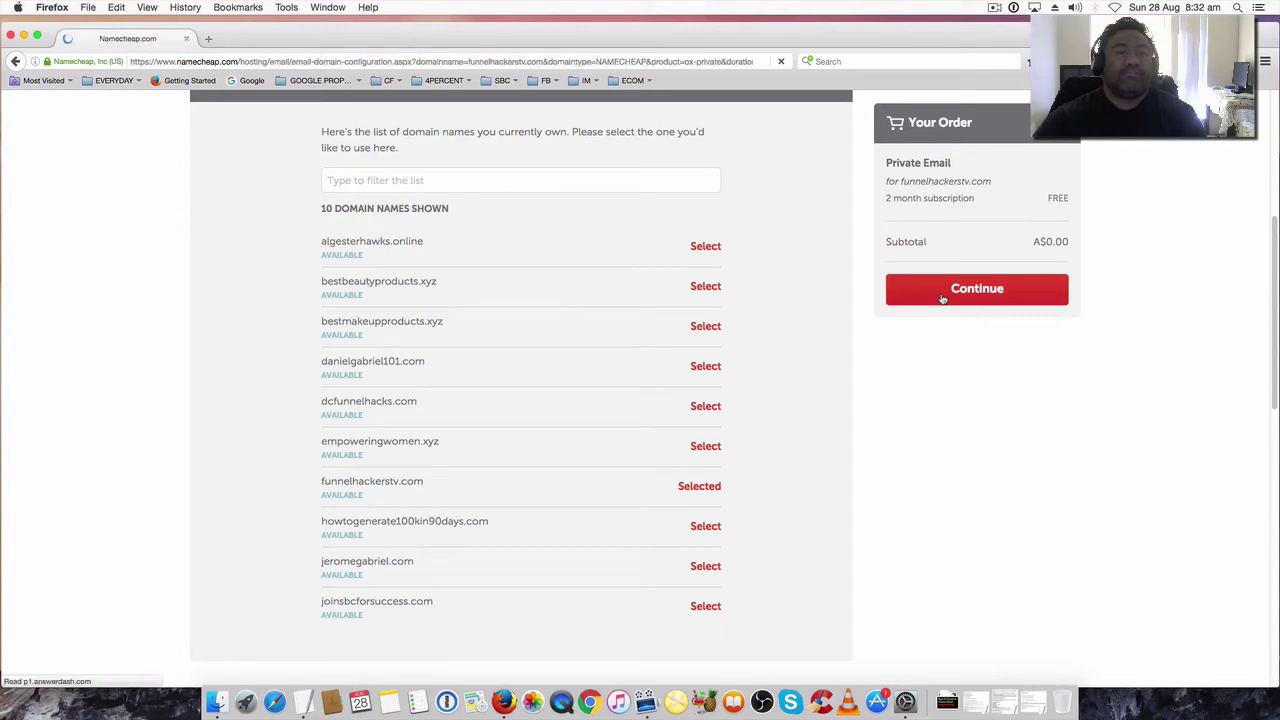
Step: Add the Private Email subscription to the cart with only the admin mailbox created now and no OnePager website
scroll(698, 446, "down", 8)
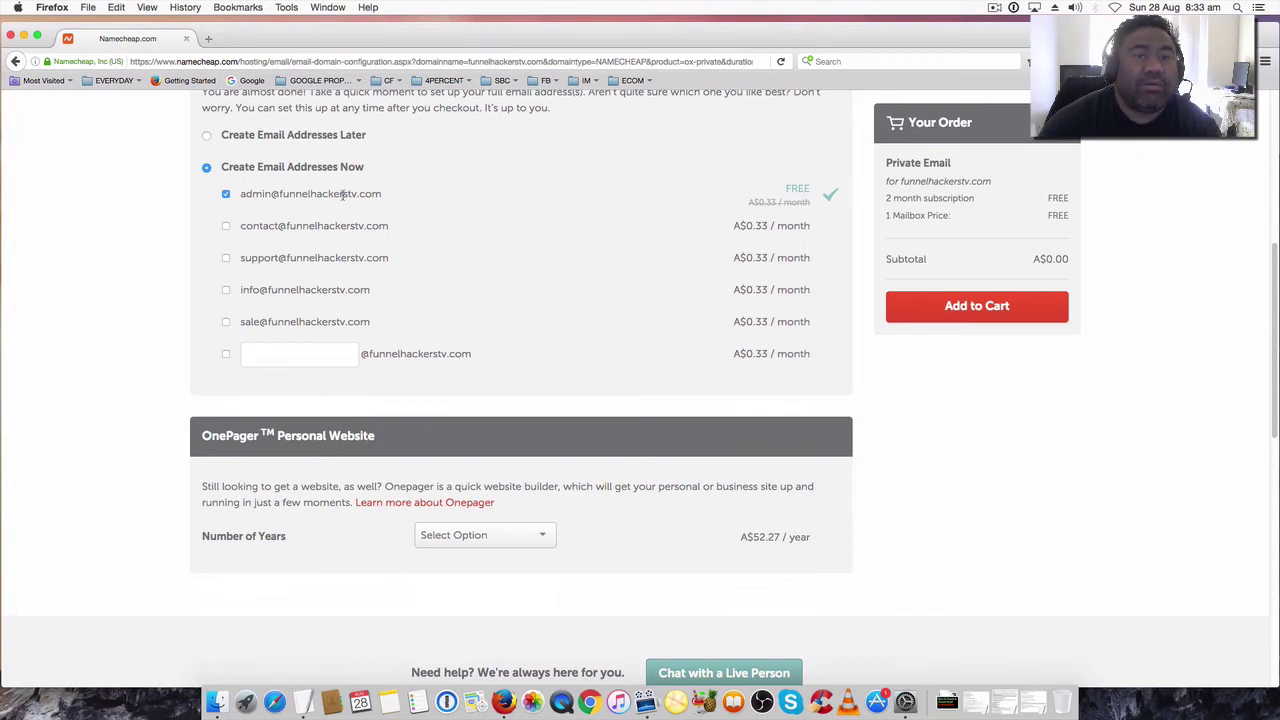
scroll(533, 332, "down", 3)
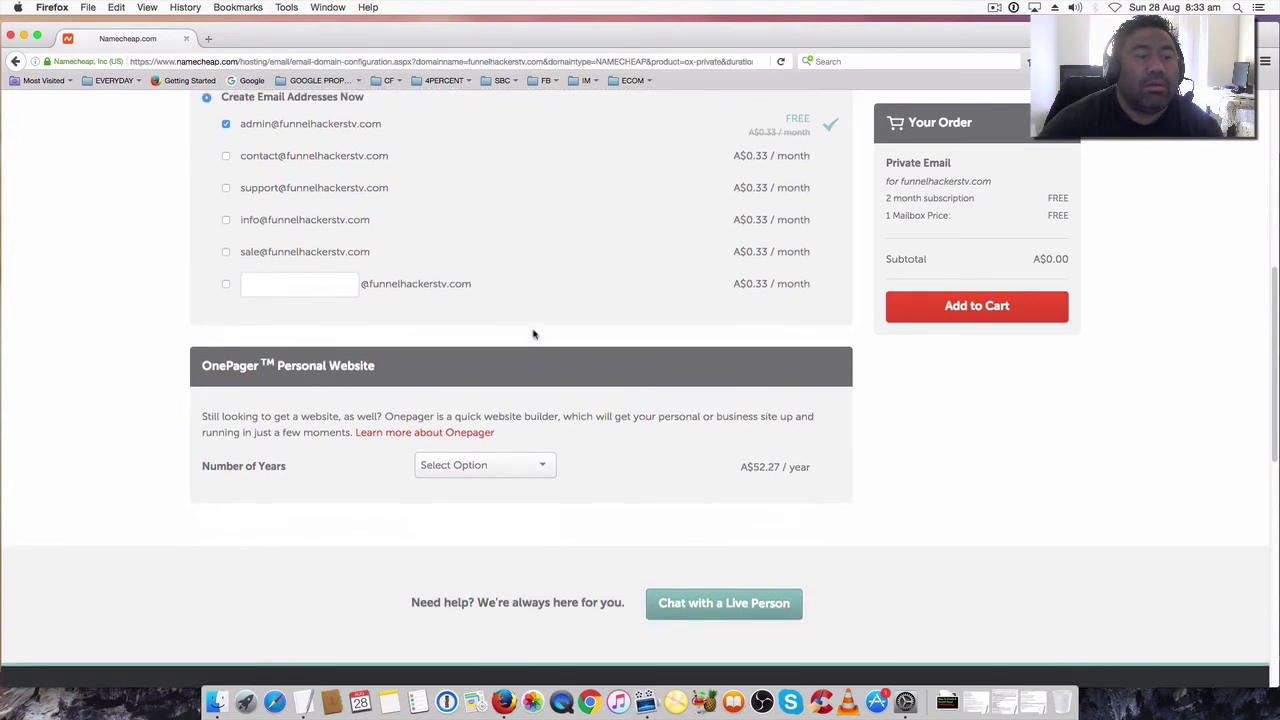
scroll(534, 334, "down", 1)
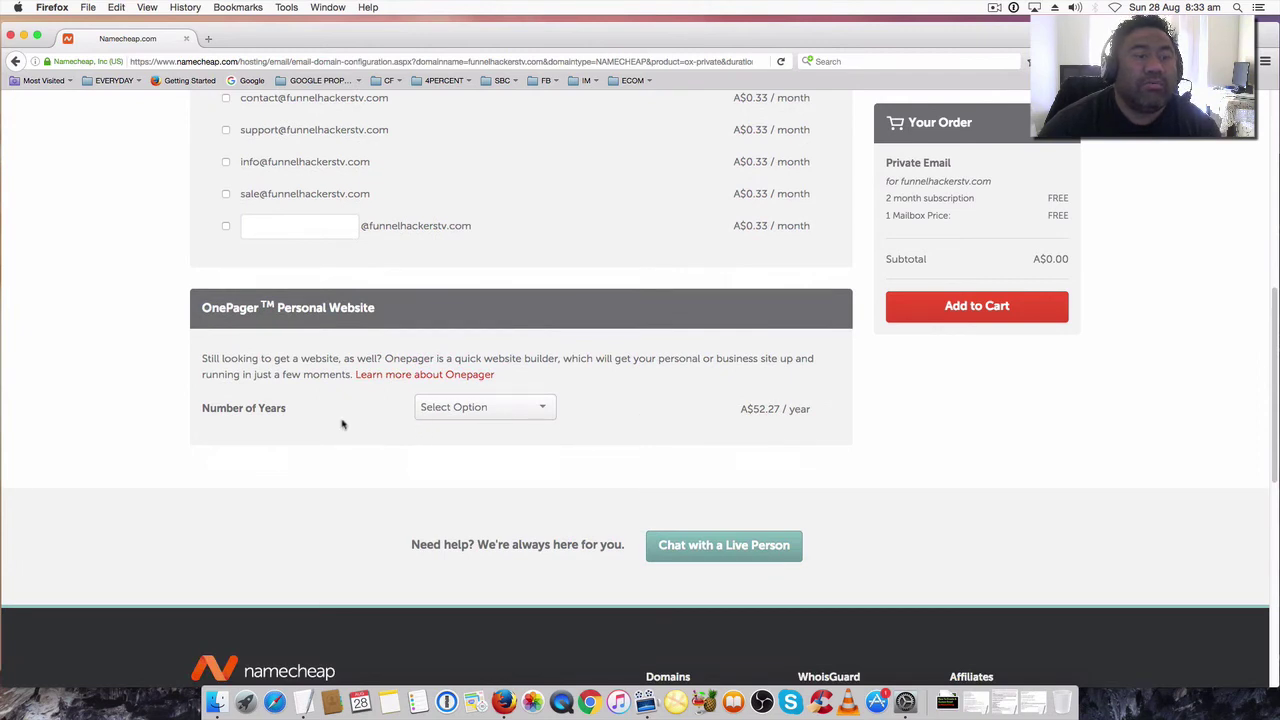
scroll(336, 424, "up", 6)
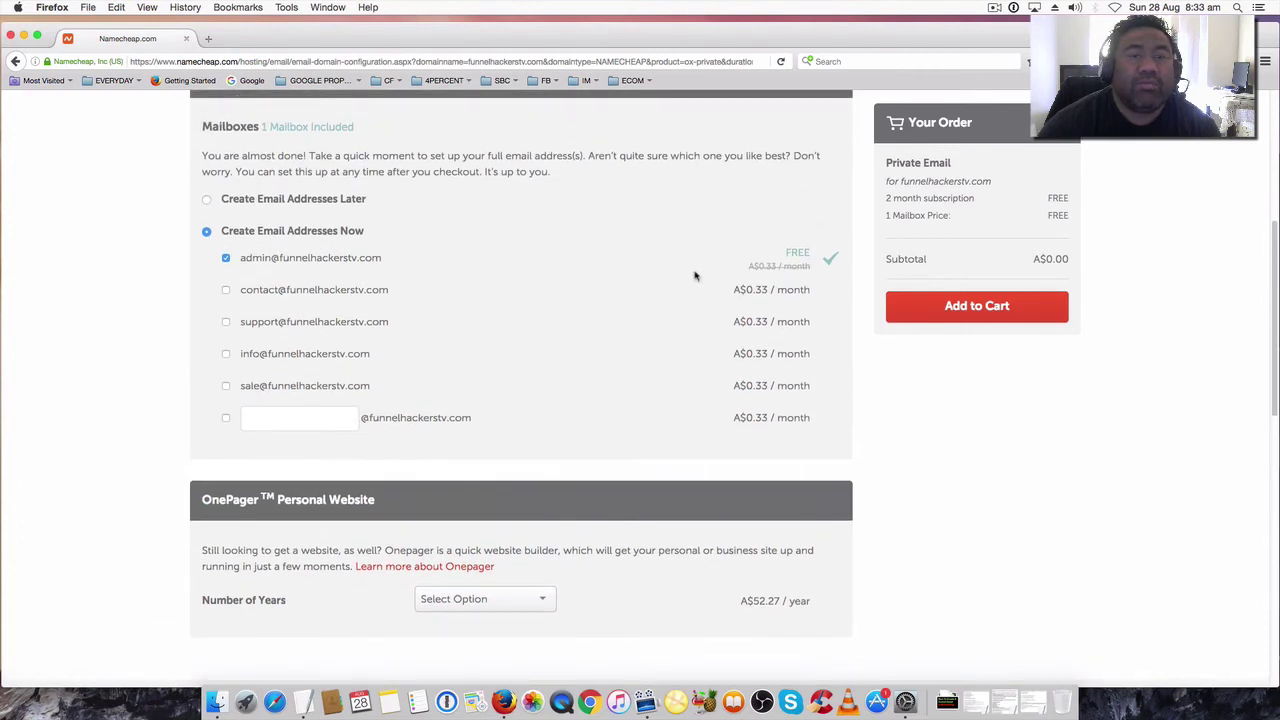
left_click(973, 309)
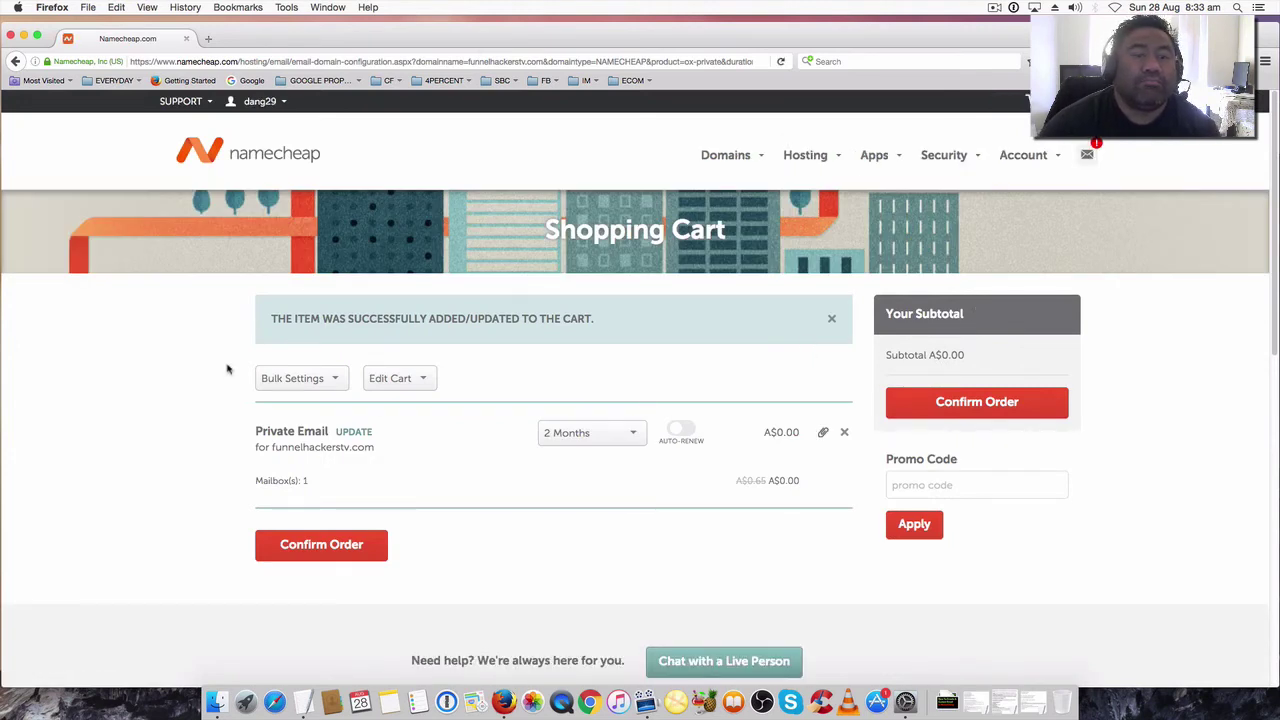
Step: Review the Private Email item, its billing period and the subtotal in the shopping cart
scroll(229, 374, "down", 1)
scroll(229, 374, "down", 4)
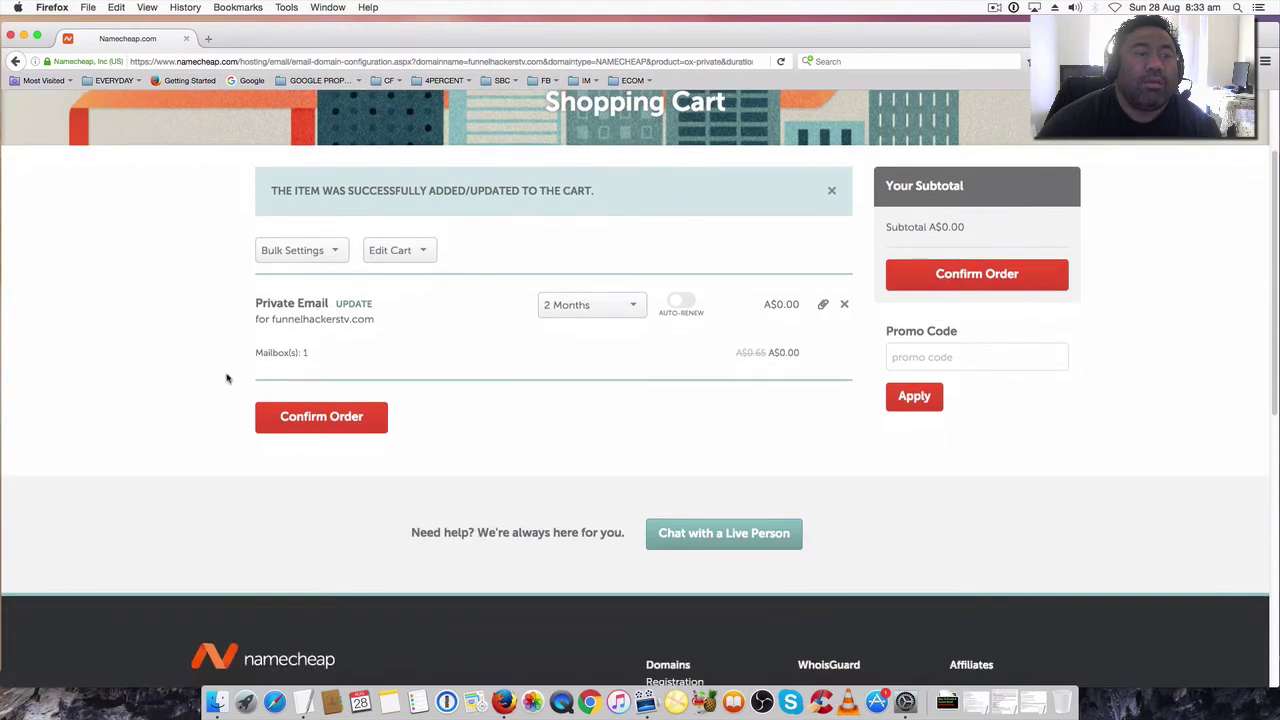
scroll(226, 379, "up", 1)
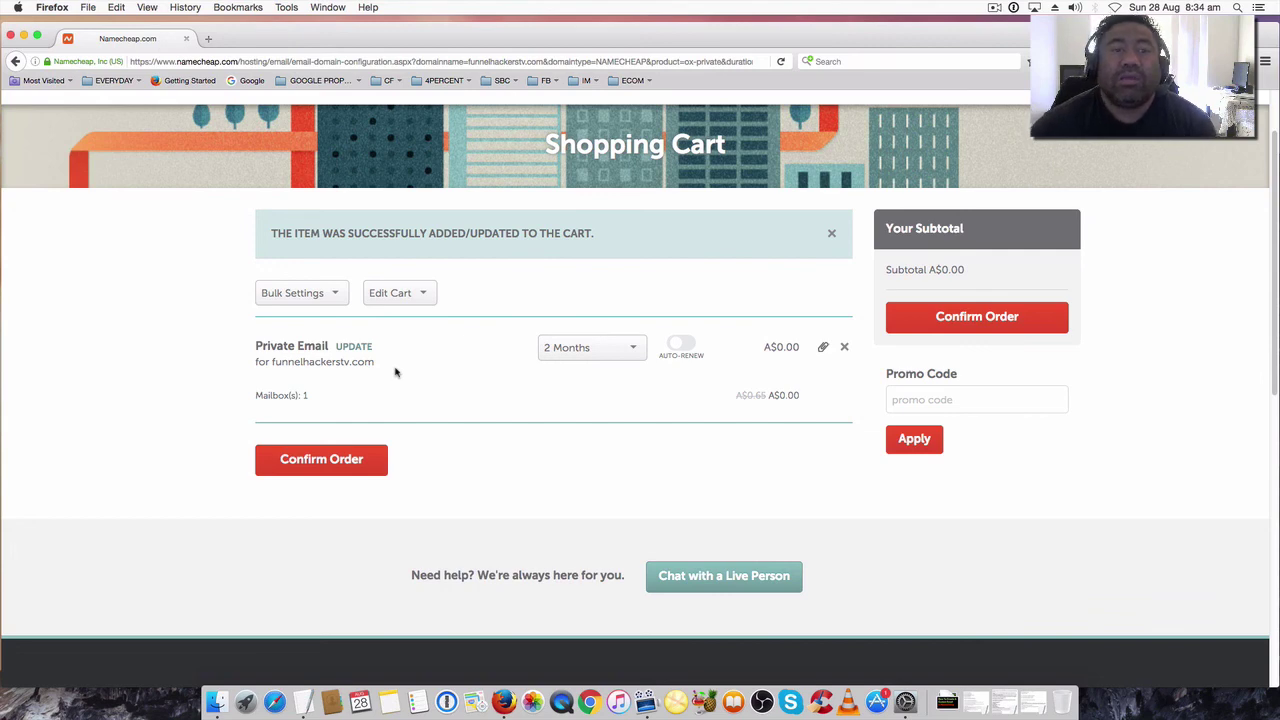
scroll(371, 383, "down", 2)
scroll(375, 390, "up", 3)
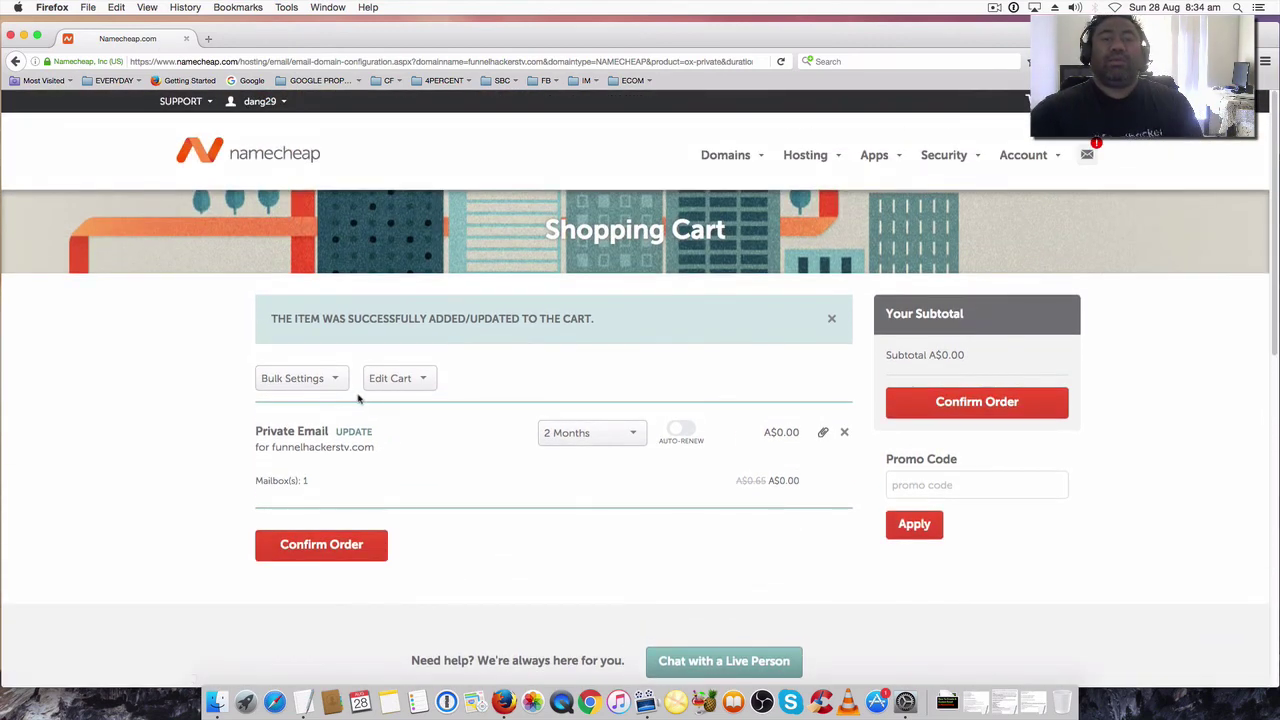
scroll(358, 398, "down", 1)
scroll(360, 399, "up", 1)
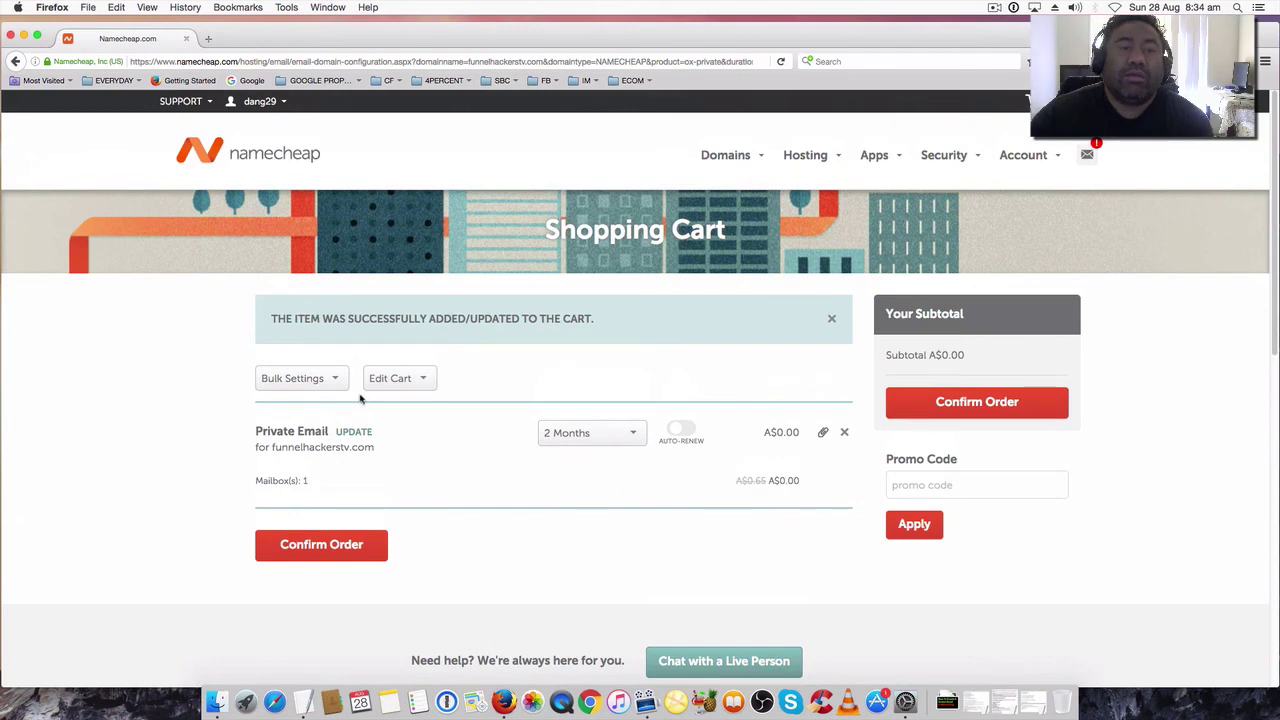
scroll(357, 403, "down", 1)
scroll(357, 404, "up", 1)
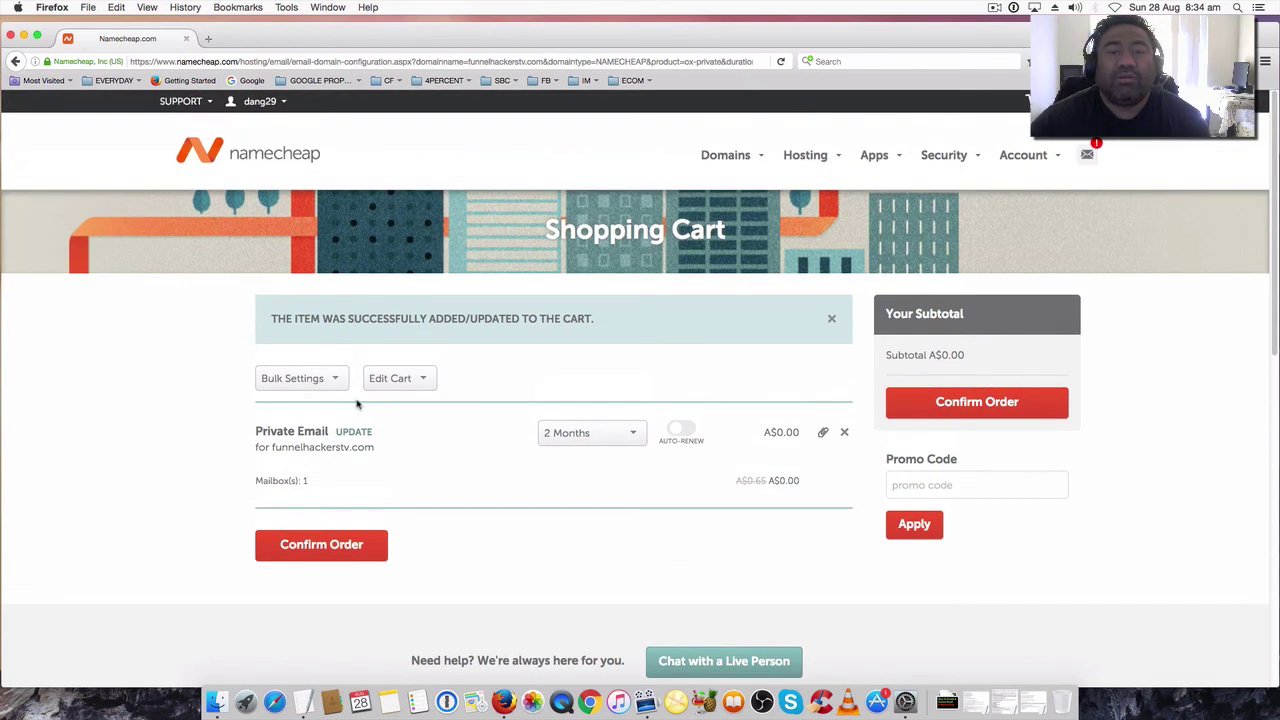